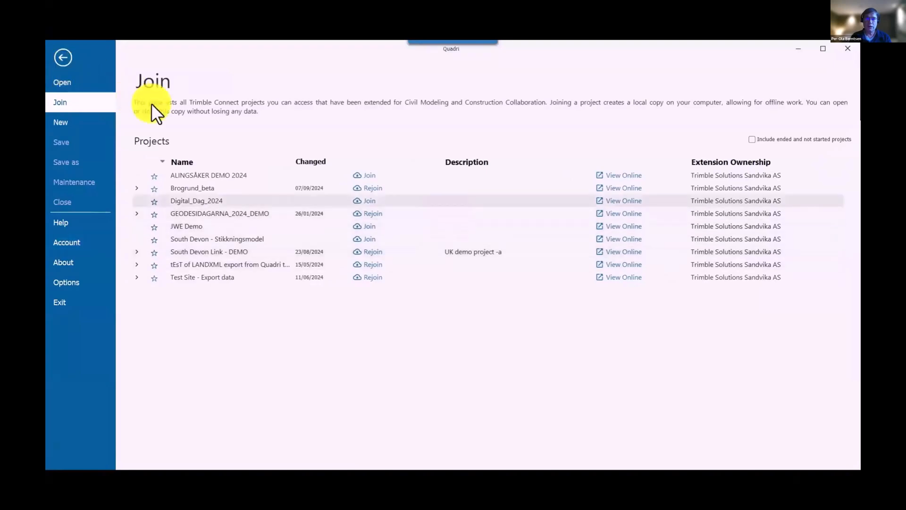
# Join the Digital_Dag_2024 project, keeping Digital_Dag_2024 as the workset name
pyautogui.click(374, 202)
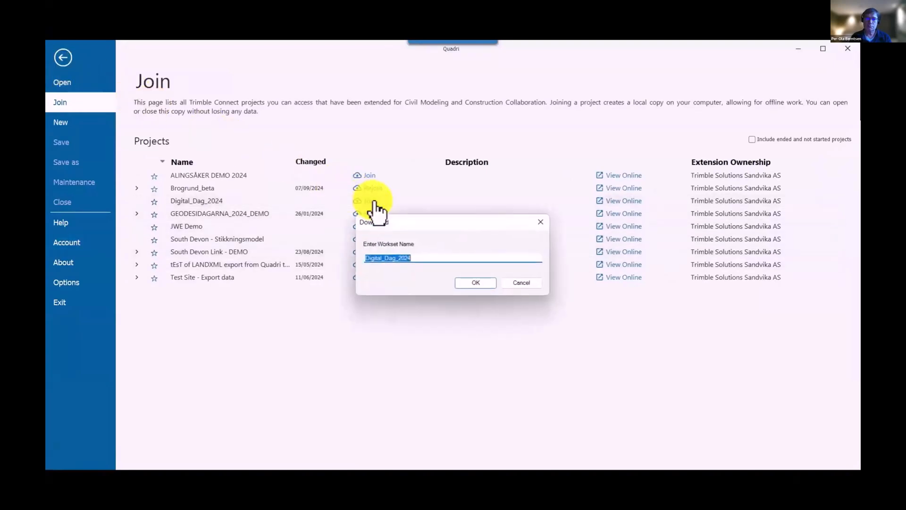
pyautogui.click(474, 282)
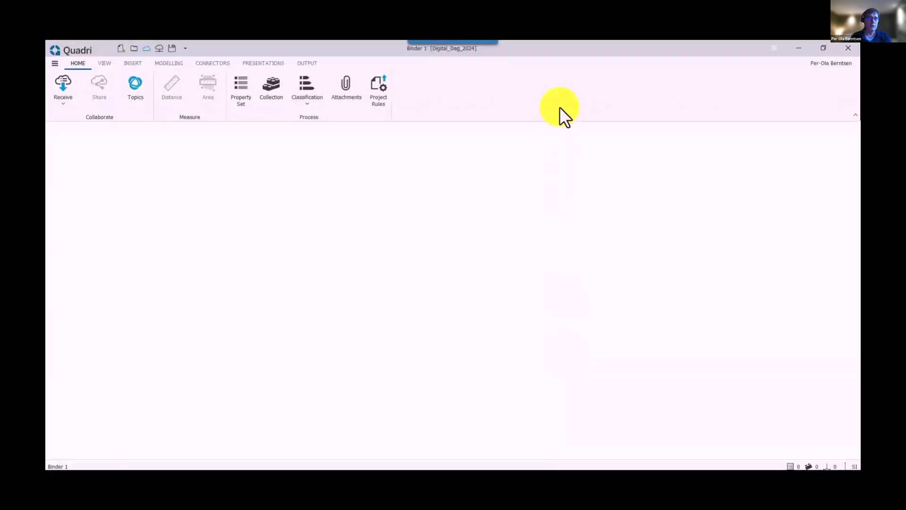
# Show the Explorer and Properties panes and dock them stacked at the window's edge, with the Property Set Editor beside them
pyautogui.click(105, 64)
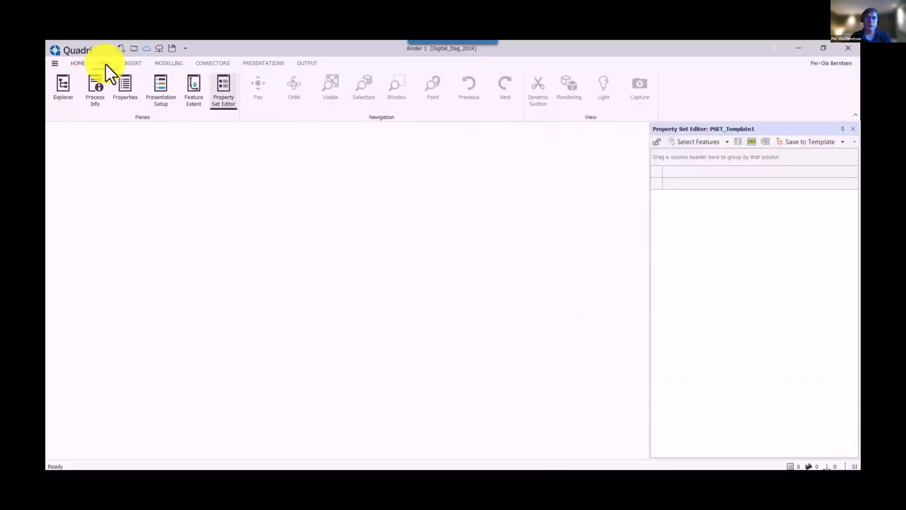
pyautogui.click(64, 80)
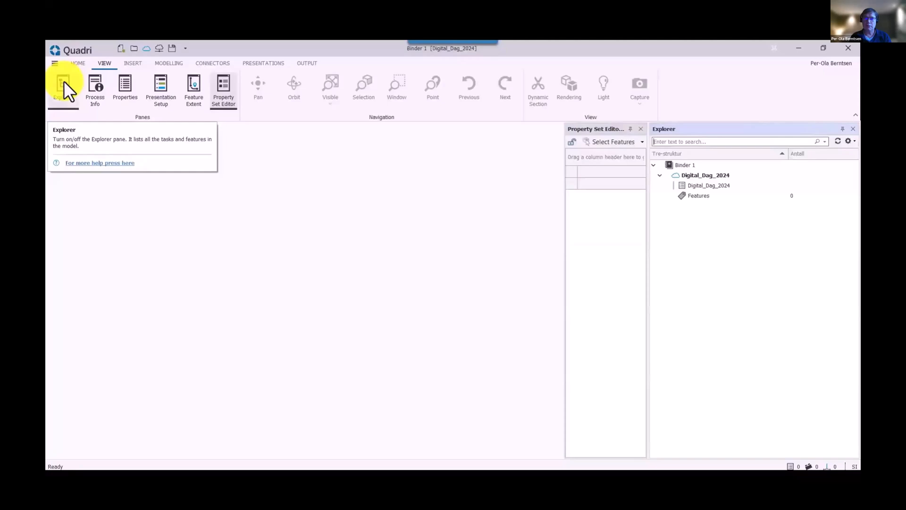
pyautogui.moveTo(484, 132); pyautogui.dragTo(59, 285)
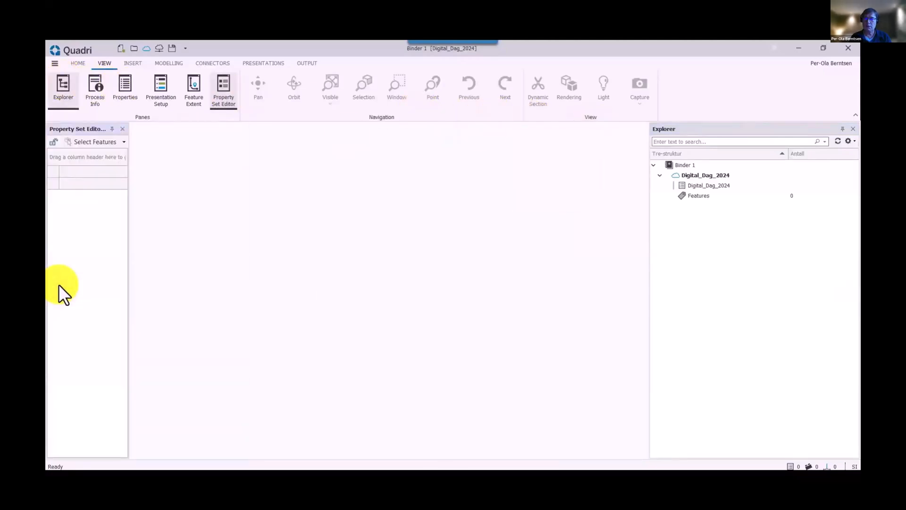
pyautogui.click(126, 85)
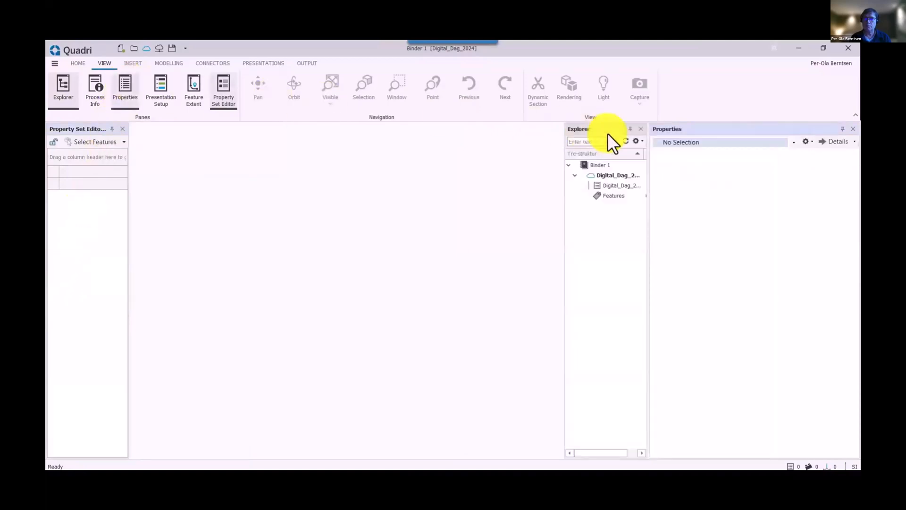
pyautogui.moveTo(709, 129); pyautogui.dragTo(55, 294)
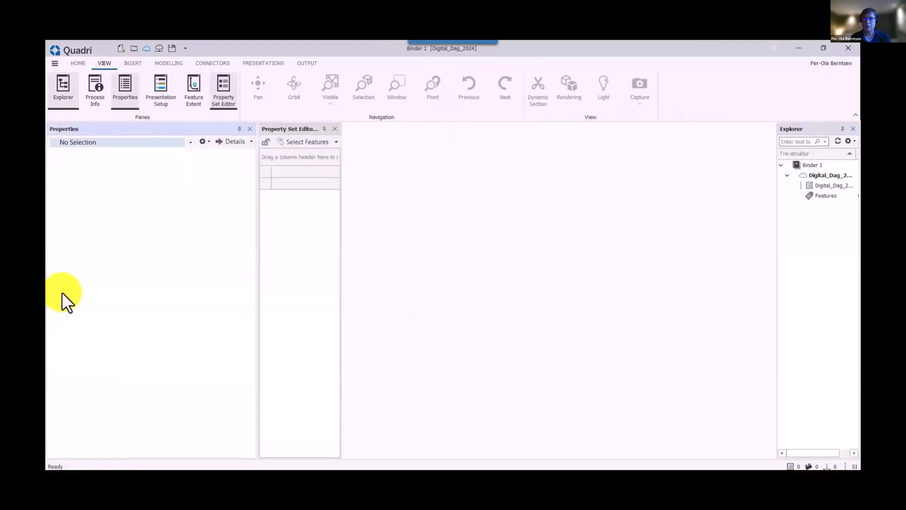
pyautogui.moveTo(810, 129); pyautogui.dragTo(150, 272)
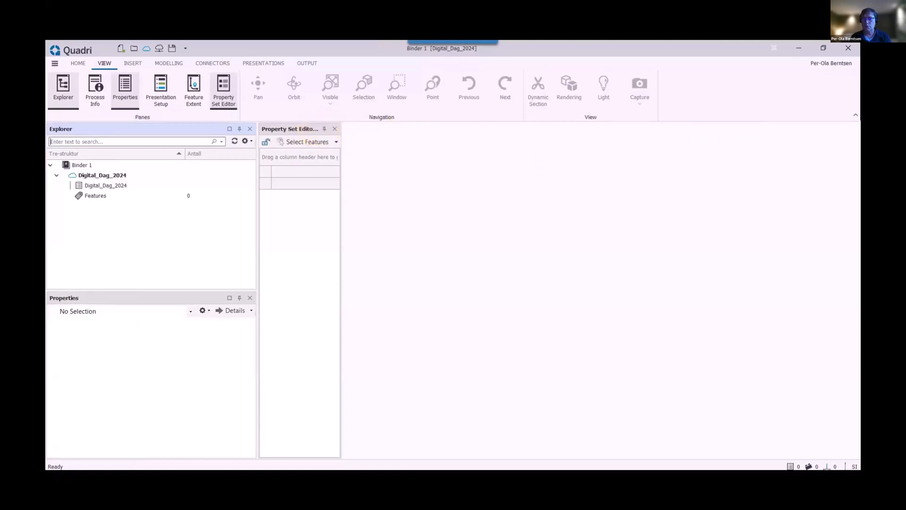
# Insert the "Enkel prosessmal" process template into the Digital_Dag_2024 project task and expand its structure
pyautogui.click(106, 185)
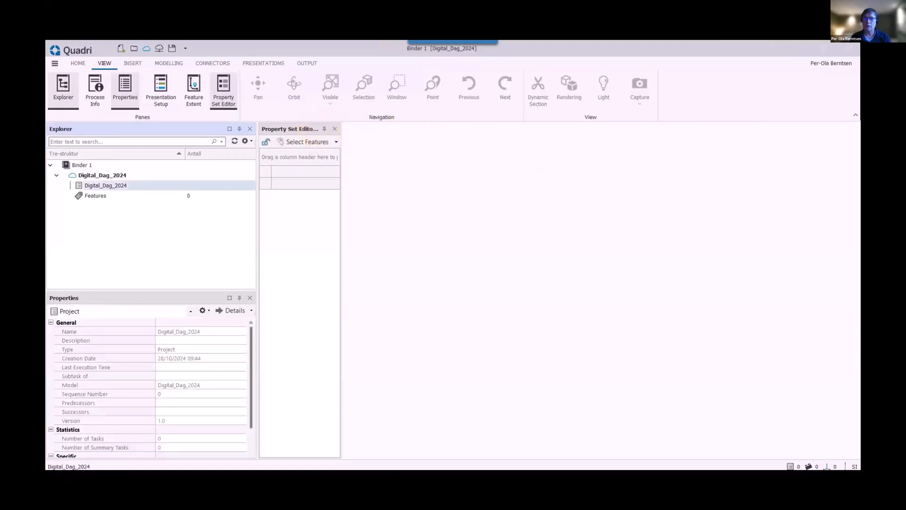
pyautogui.rightClick(106, 184)
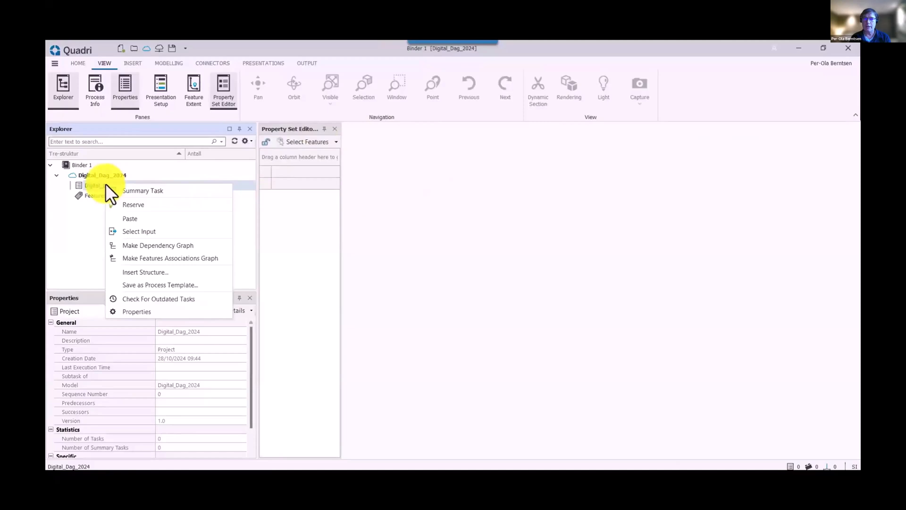
pyautogui.click(149, 272)
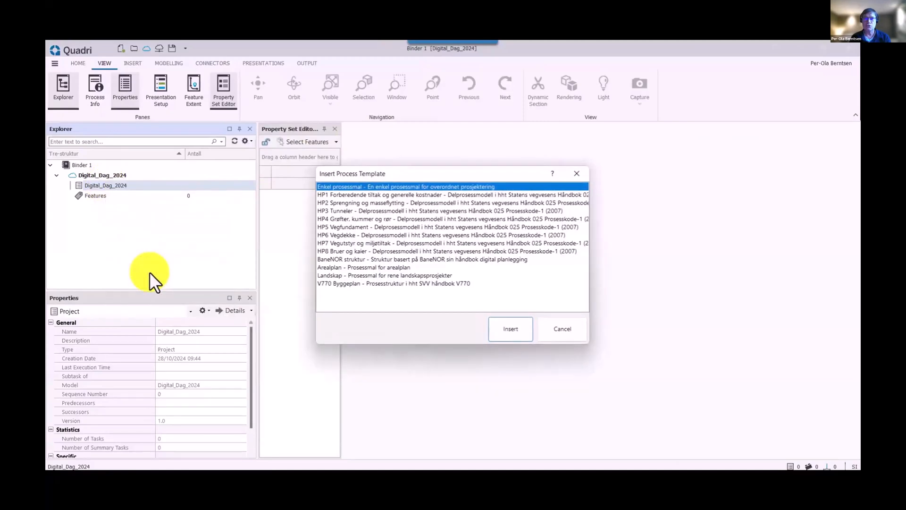
pyautogui.click(517, 325)
pyautogui.click(65, 184)
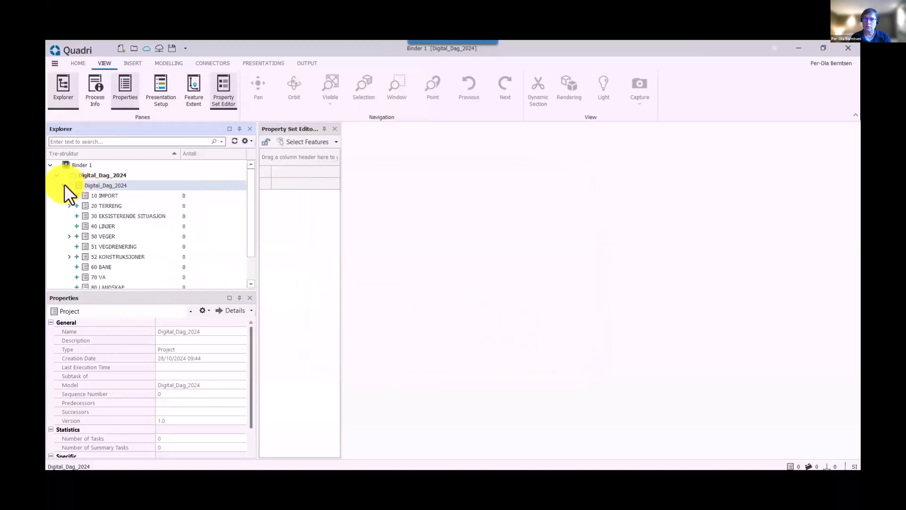
# Start a file import under the 10 IMPORT task and browse to the 20241109_Digital_anvenderdag folder
pyautogui.click(104, 194)
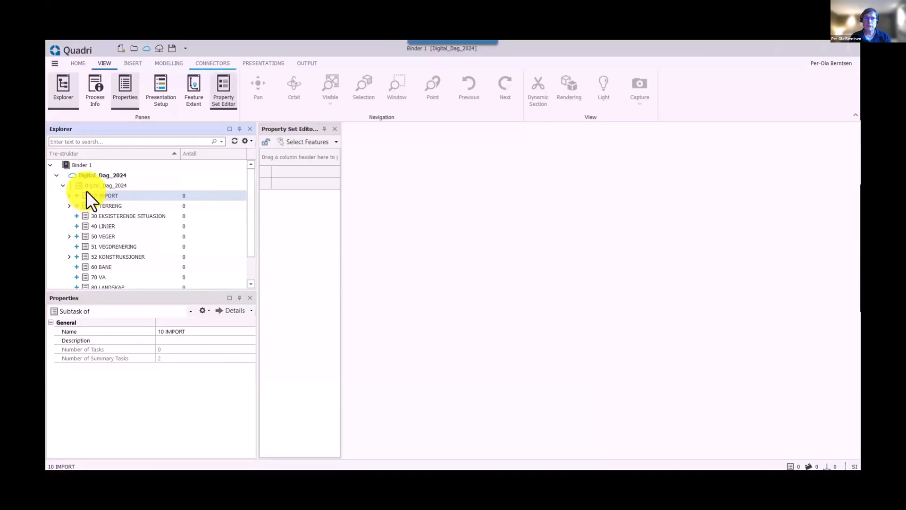
pyautogui.click(132, 62)
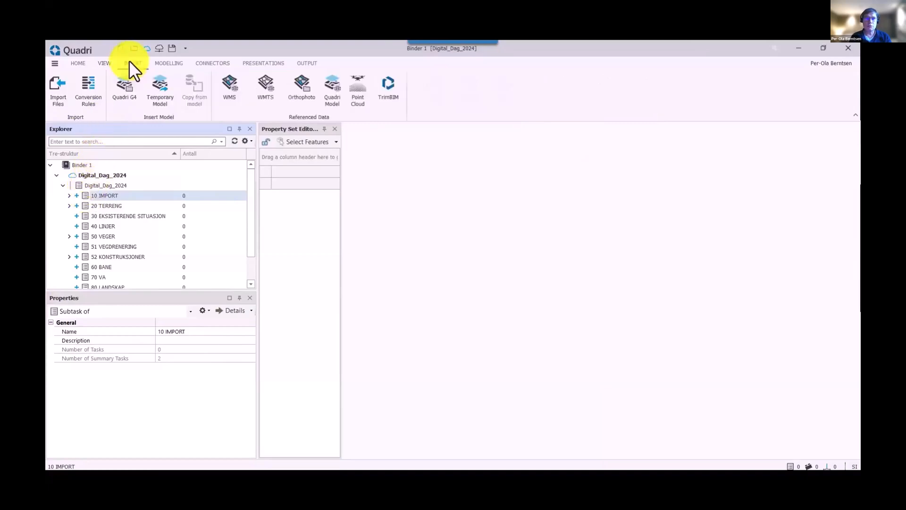
pyautogui.click(53, 81)
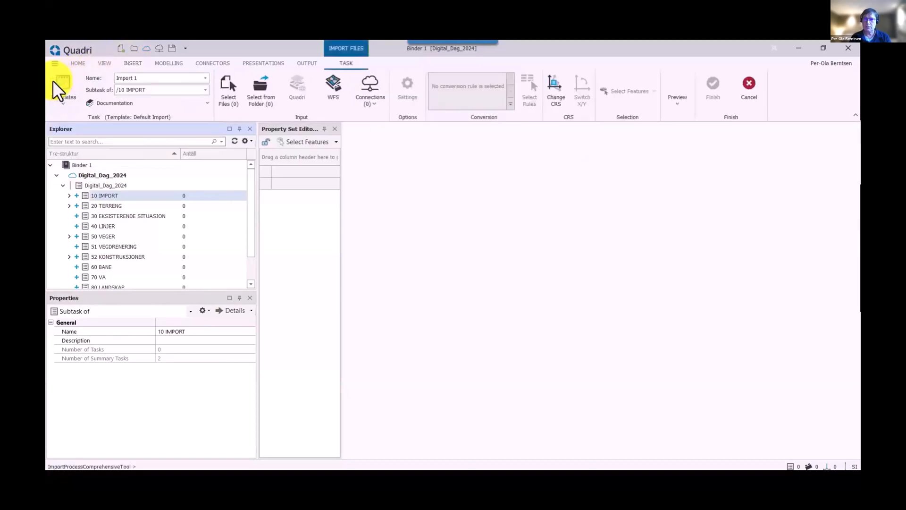
pyautogui.click(230, 79)
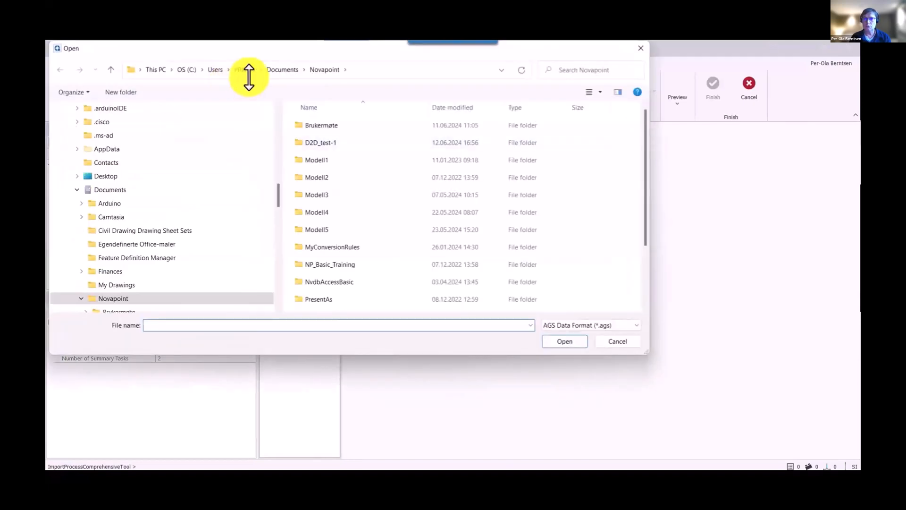
pyautogui.click(373, 67)
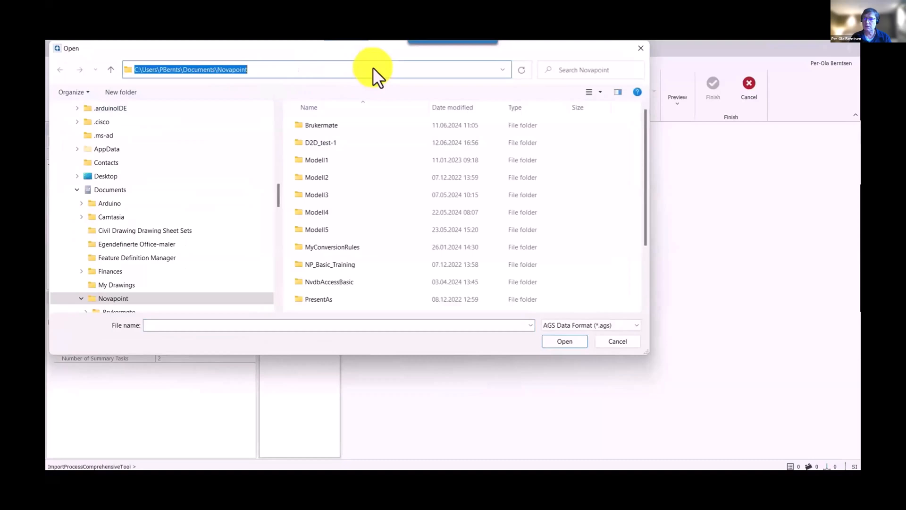
pyautogui.hotkey('ctrl', 'v')
pyautogui.press('Return')
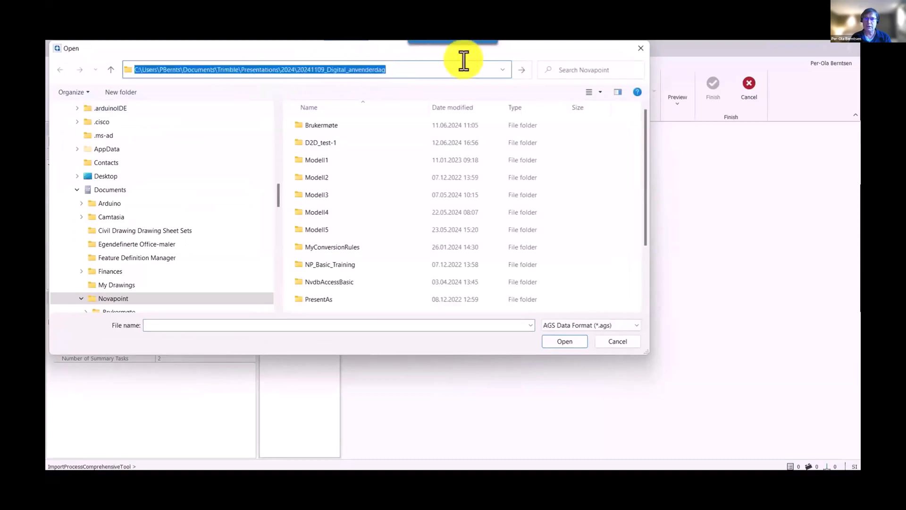
# Choose the LandXML (*.xml) format and select E18E.xml as the file to import
pyautogui.click(609, 327)
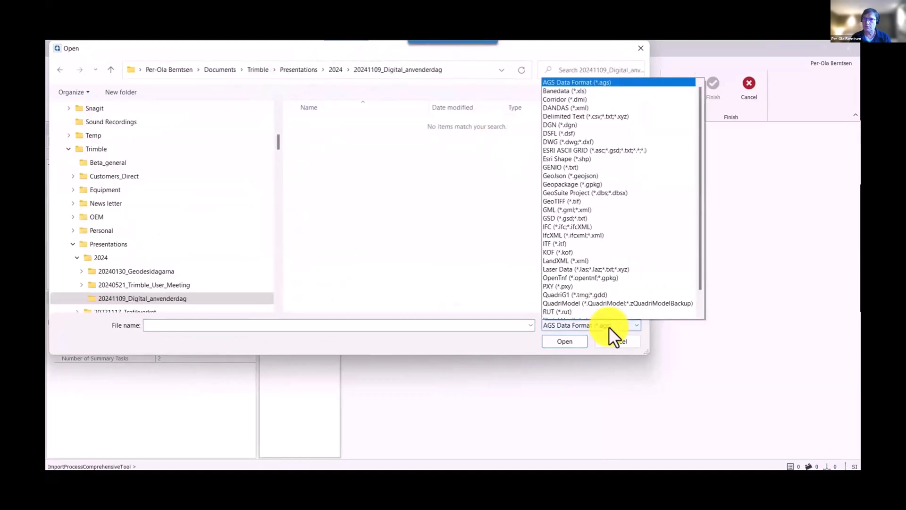
pyautogui.press('Up')
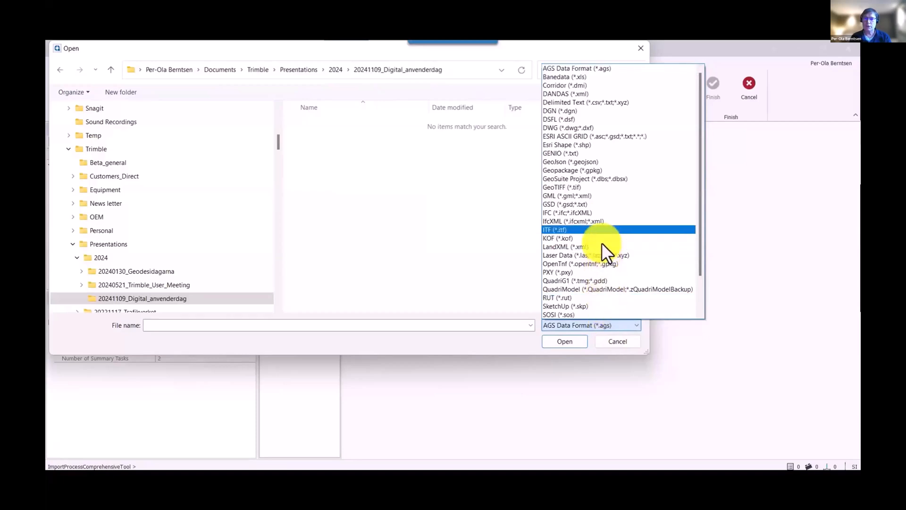
pyautogui.press('Down')
pyautogui.press('Down')
pyautogui.press('Return')
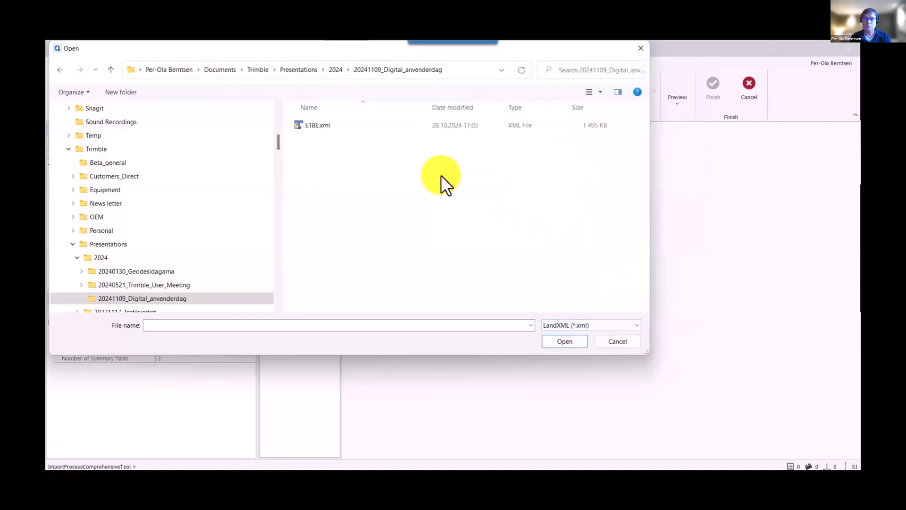
pyautogui.click(321, 126)
pyautogui.click(569, 341)
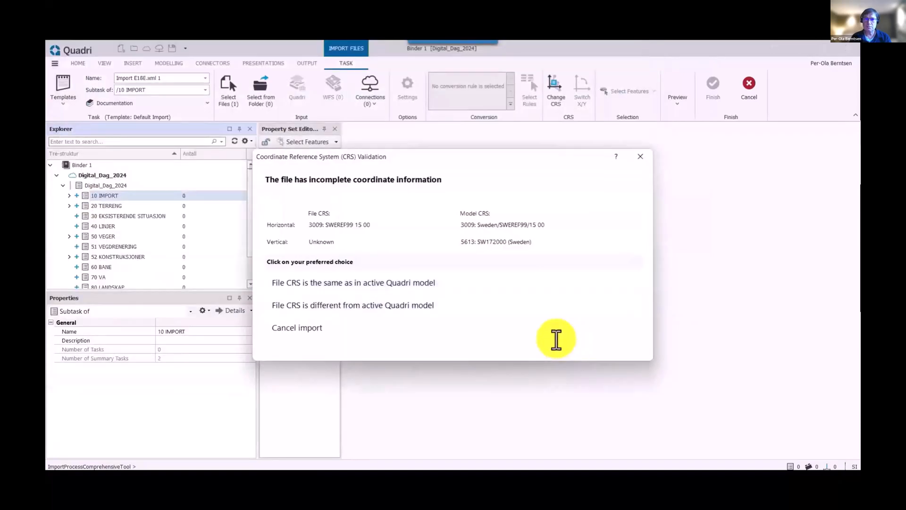
# Set the file's CRS to match the active Quadri model and accept the LandXML reader settings with feature existence as Existing
pyautogui.click(352, 287)
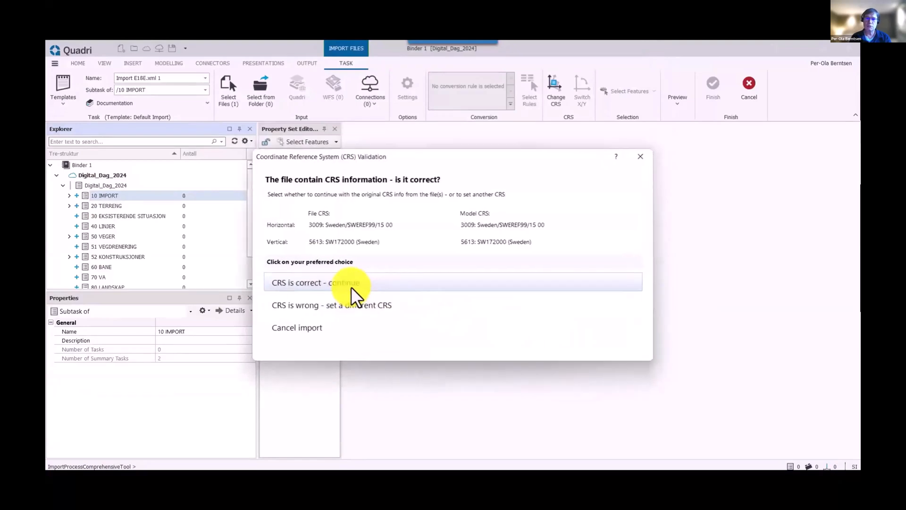
pyautogui.click(319, 283)
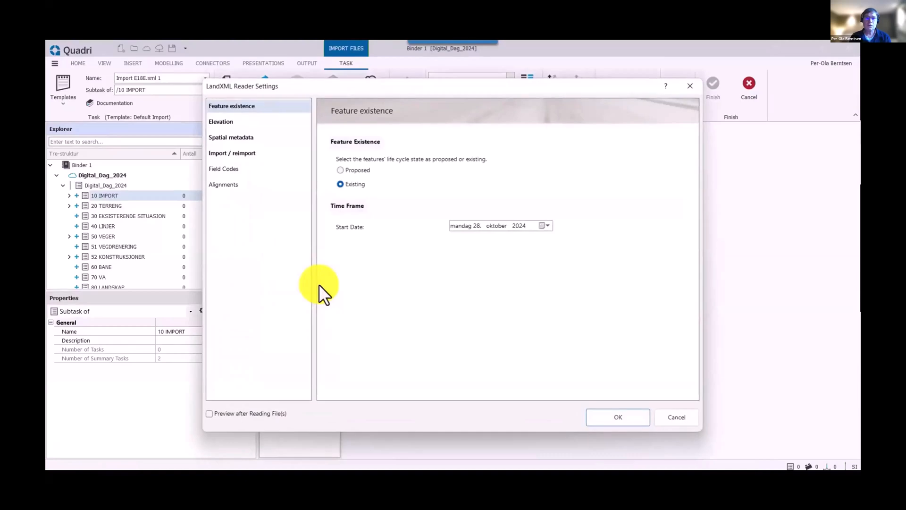
pyautogui.click(630, 418)
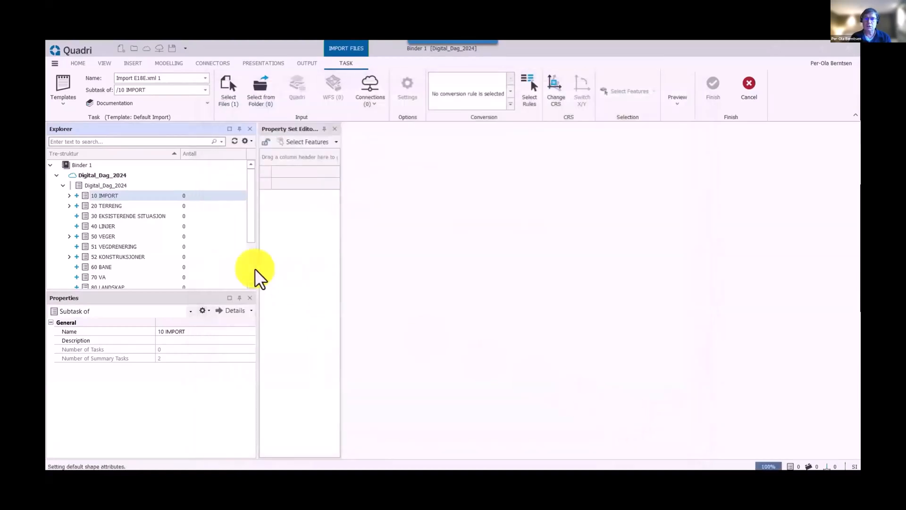
pyautogui.click(70, 195)
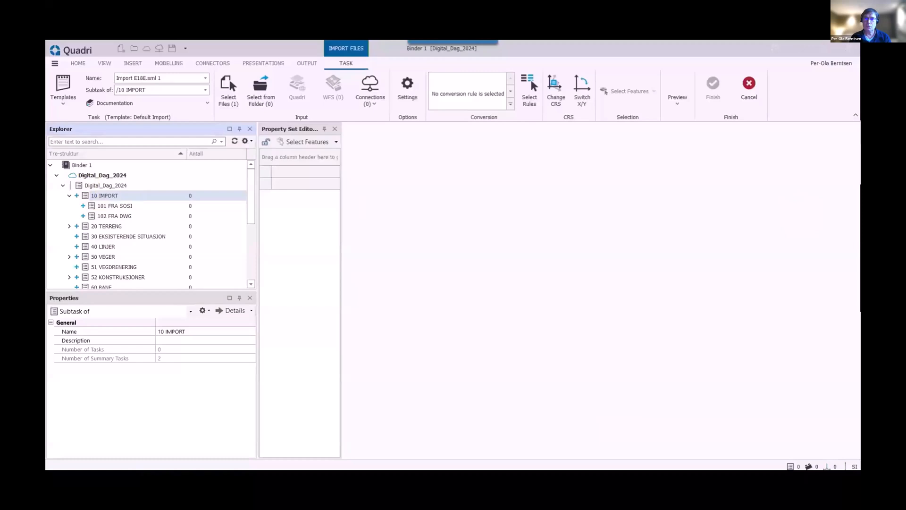
pyautogui.click(409, 80)
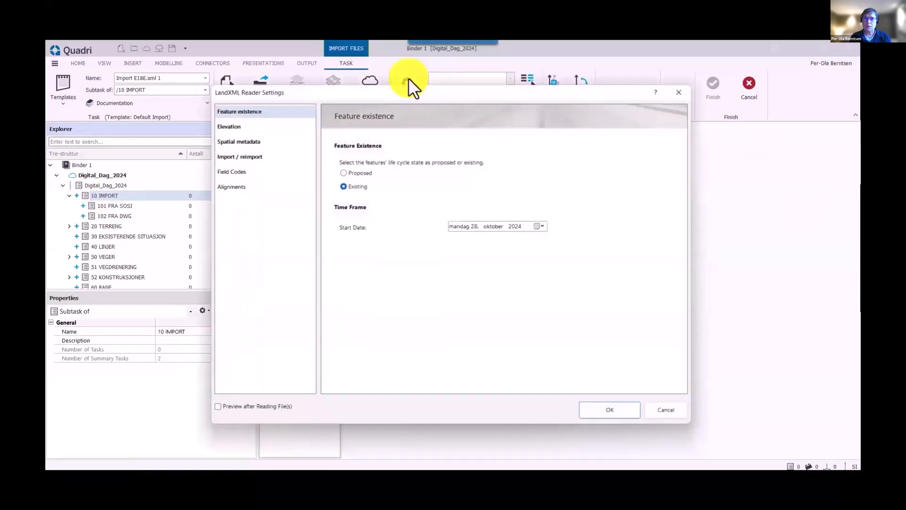
pyautogui.click(619, 417)
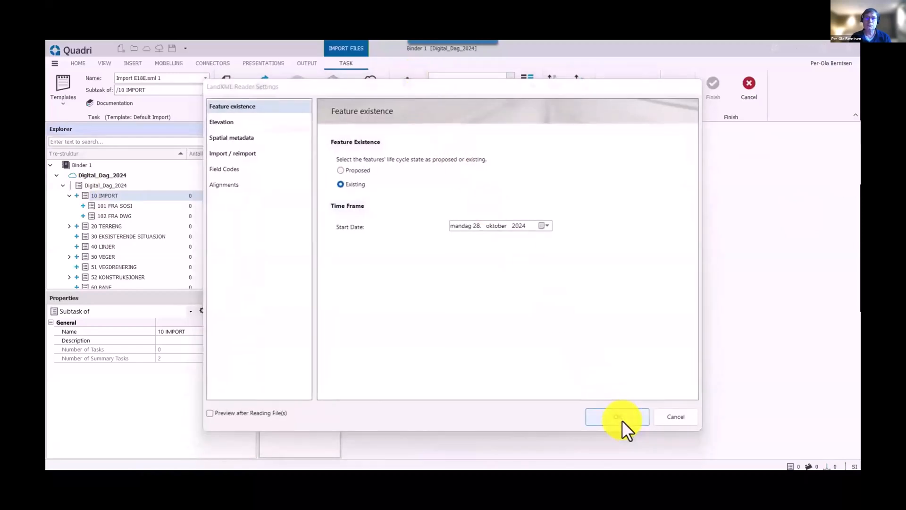
# Apply the conversion rules "Conversion by LandXmlObjectType" and "Road Alignment to LinearElement", and finish the E18E.xml import
pyautogui.click(530, 81)
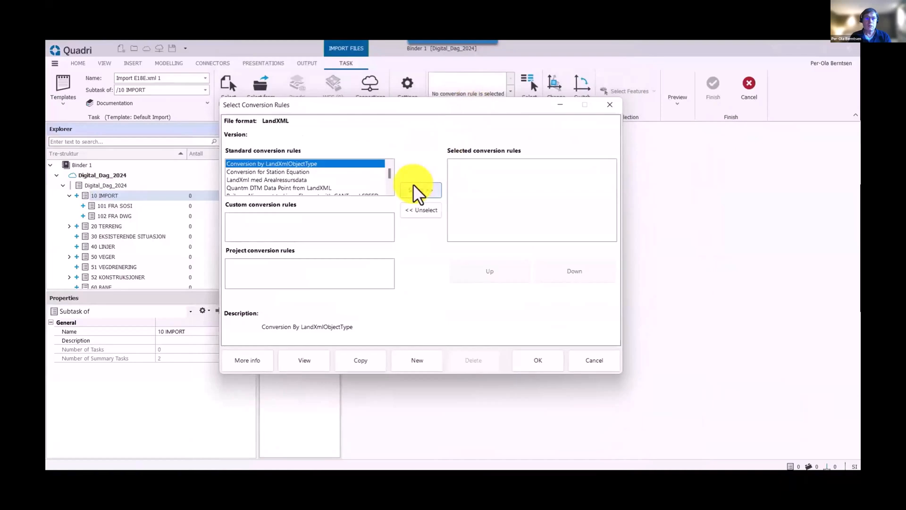
pyautogui.click(414, 189)
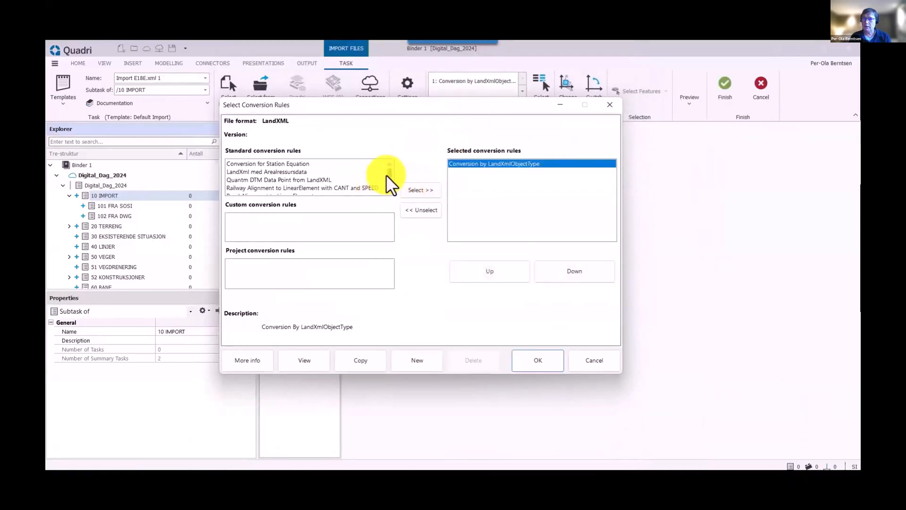
pyautogui.scroll(-1, 378, 184)
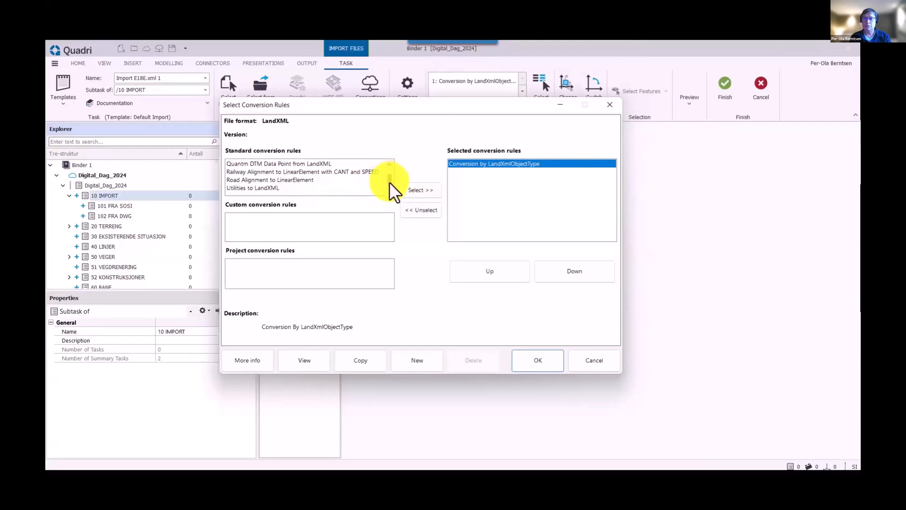
pyautogui.click(283, 180)
pyautogui.click(422, 190)
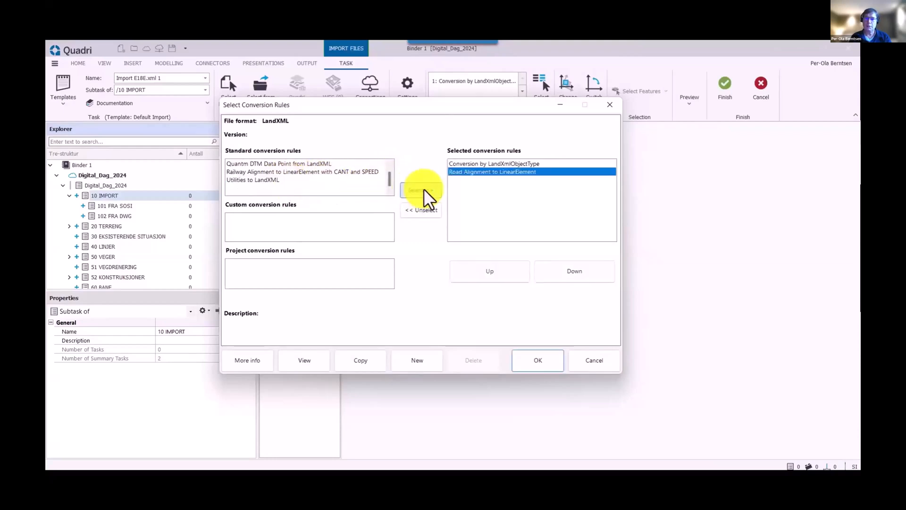
pyautogui.scroll(1, 390, 175)
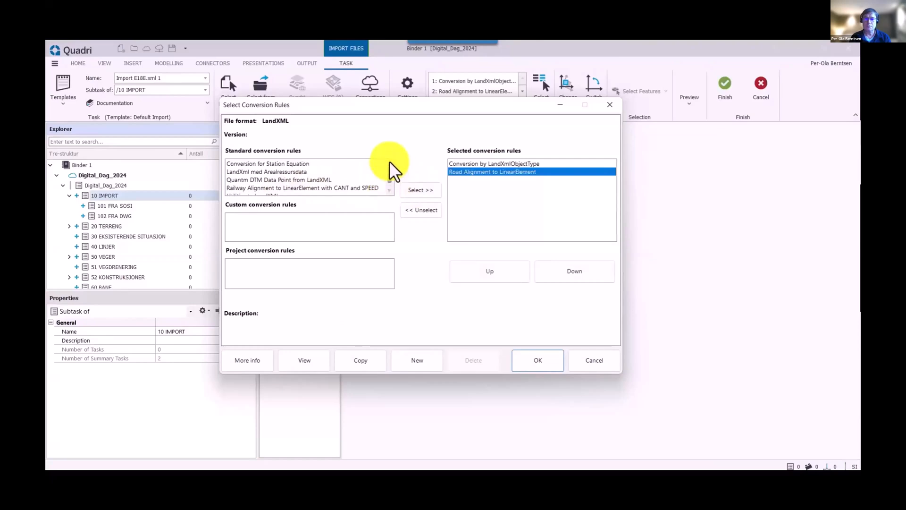
pyautogui.click(538, 359)
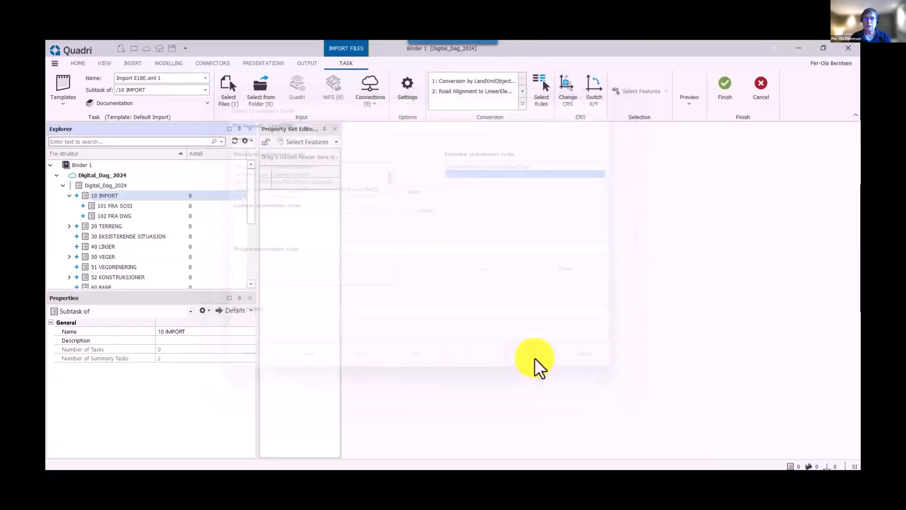
pyautogui.click(724, 83)
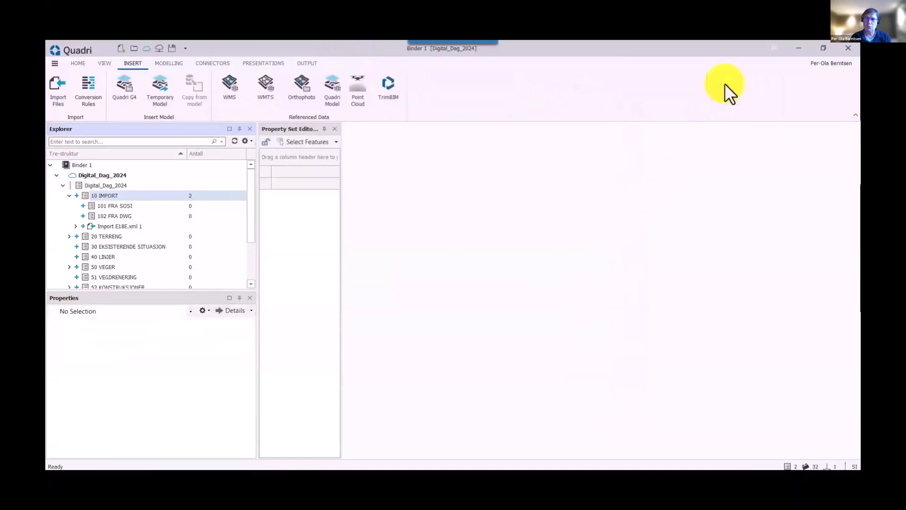
# Open the Import E18E.xml 1 task in a 3D view and inspect the imported road alignment up close
pyautogui.click(113, 225)
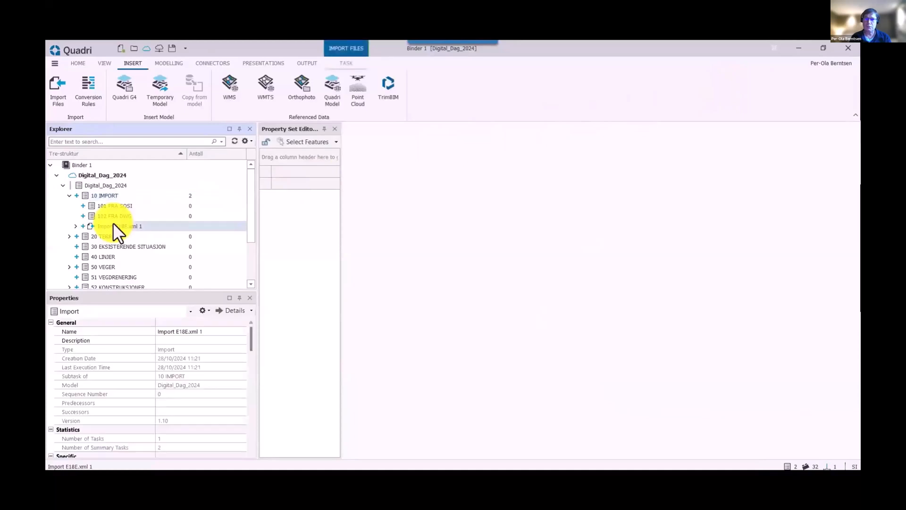
pyautogui.rightClick(112, 225)
pyautogui.click(159, 361)
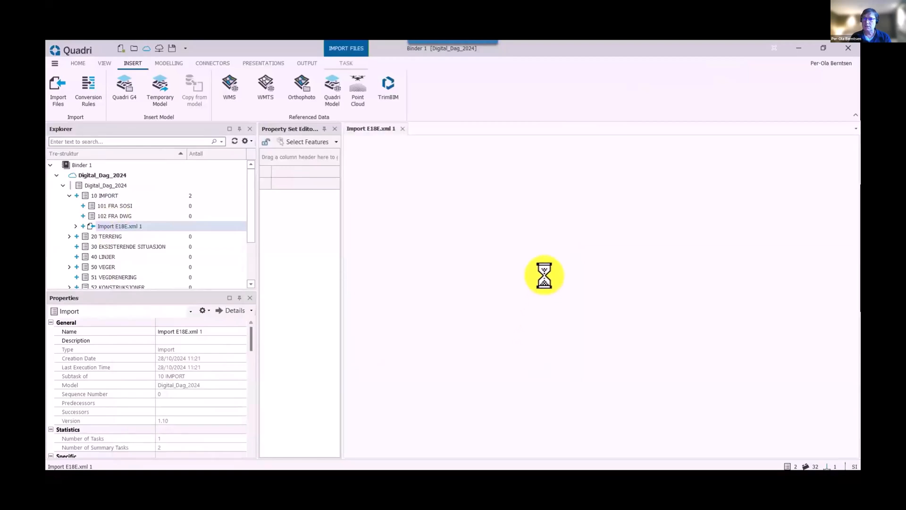
pyautogui.scroll(5, 569, 315)
pyautogui.scroll(5, 594, 305)
pyautogui.scroll(2, 594, 304)
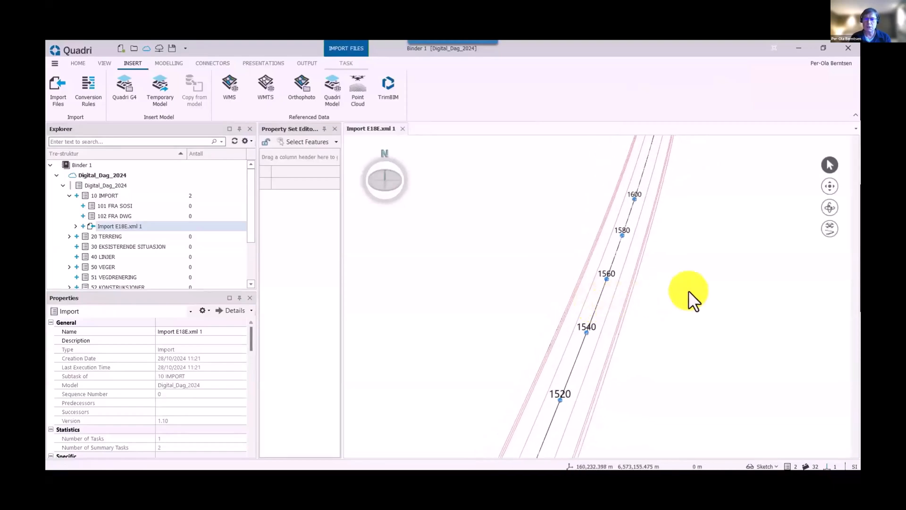
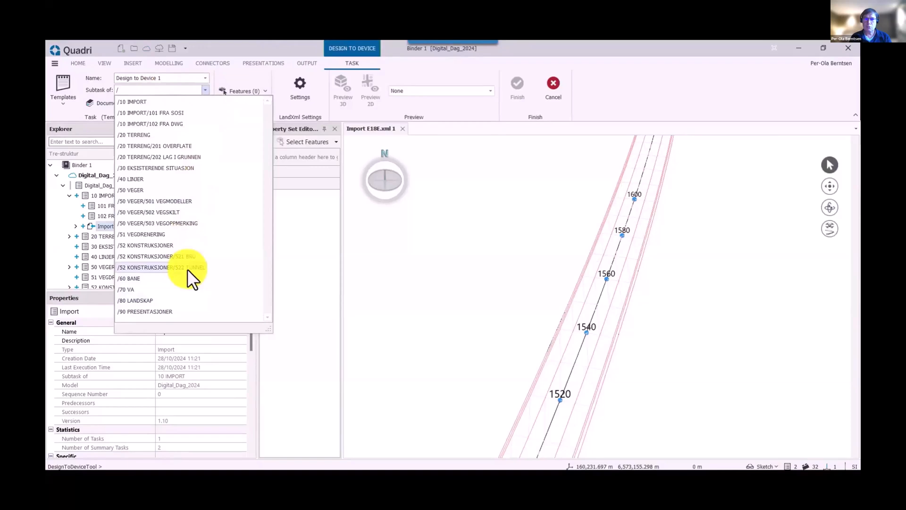
# Place the Design to Device task under /90 PRESENTASJONER and name it E18E_road
pyautogui.click(170, 310)
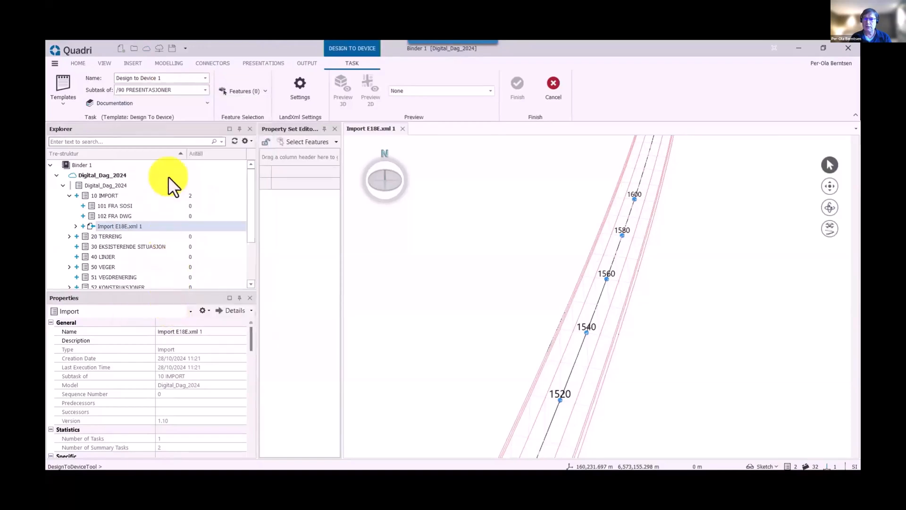
pyautogui.moveTo(169, 77); pyautogui.dragTo(119, 77)
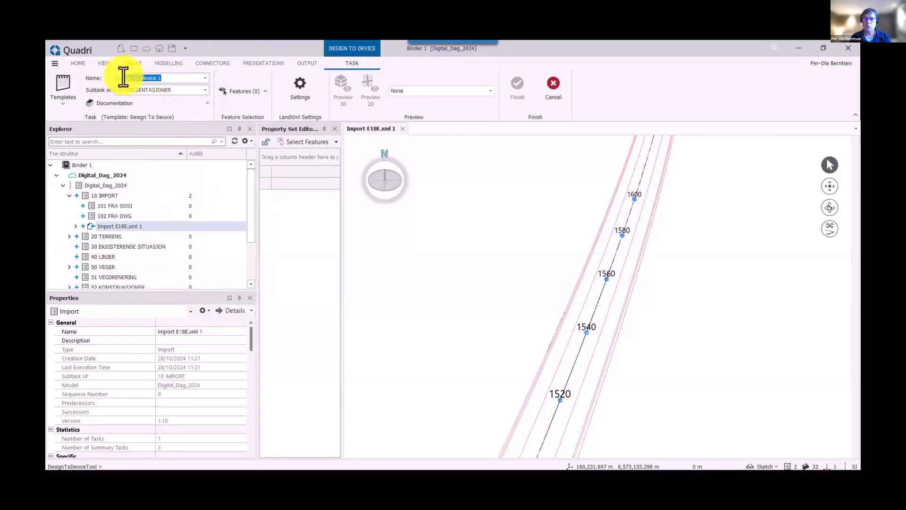
pyautogui.write('E')
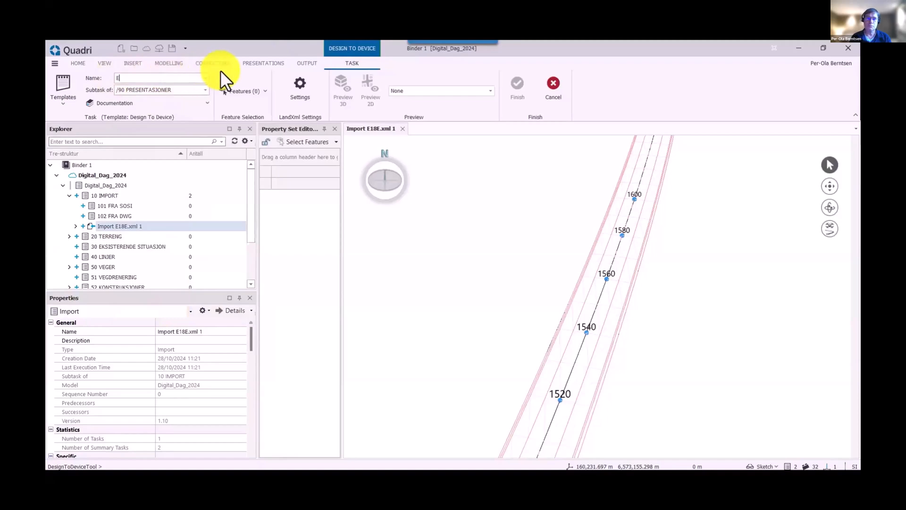
pyautogui.write('18E')
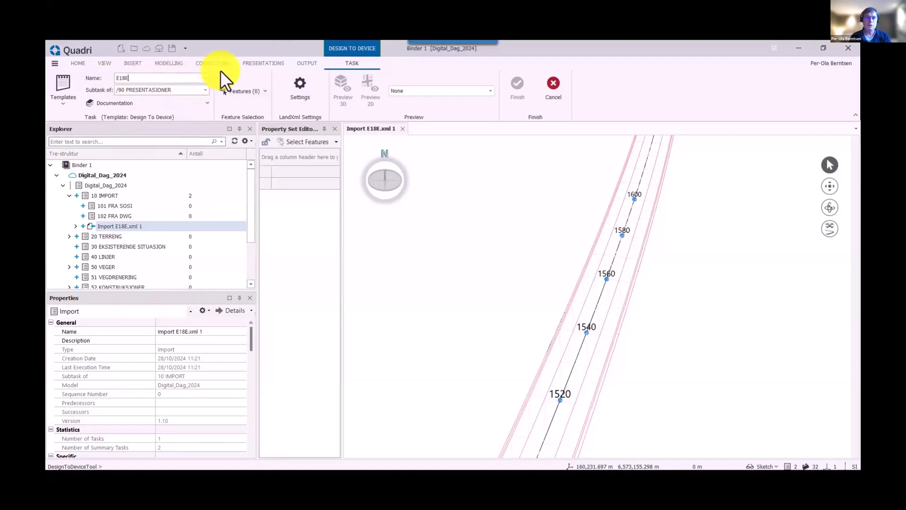
pyautogui.write('_road')
# Add the tasks Alignments Section/E18 and Import E18E.xml 1 to the task's feature selection query
pyautogui.click(232, 92)
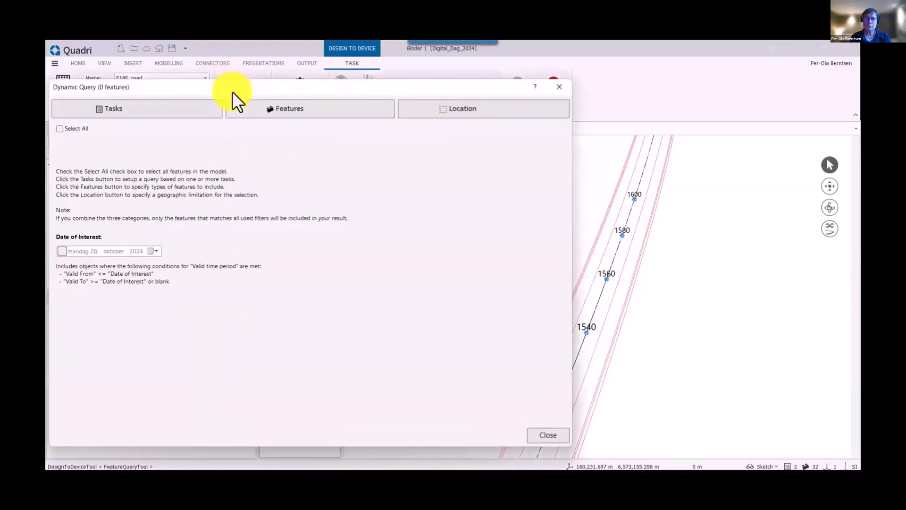
pyautogui.click(195, 109)
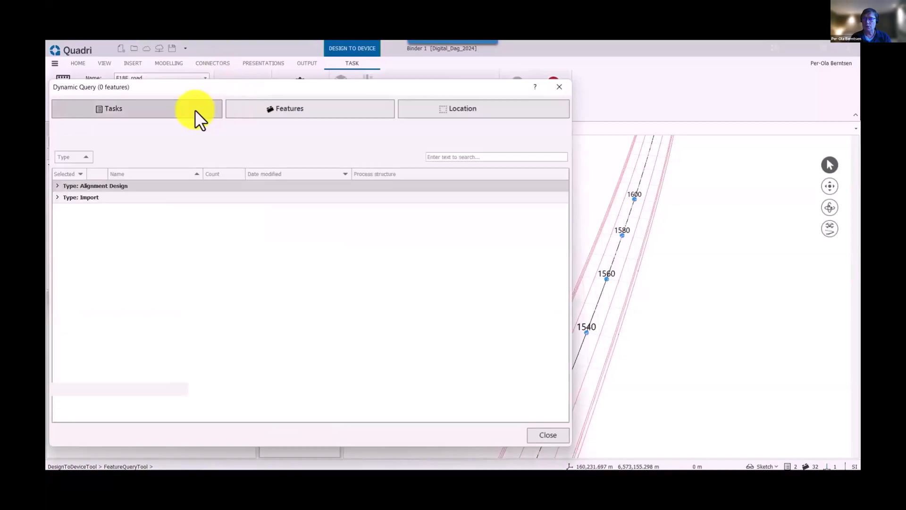
pyautogui.click(58, 186)
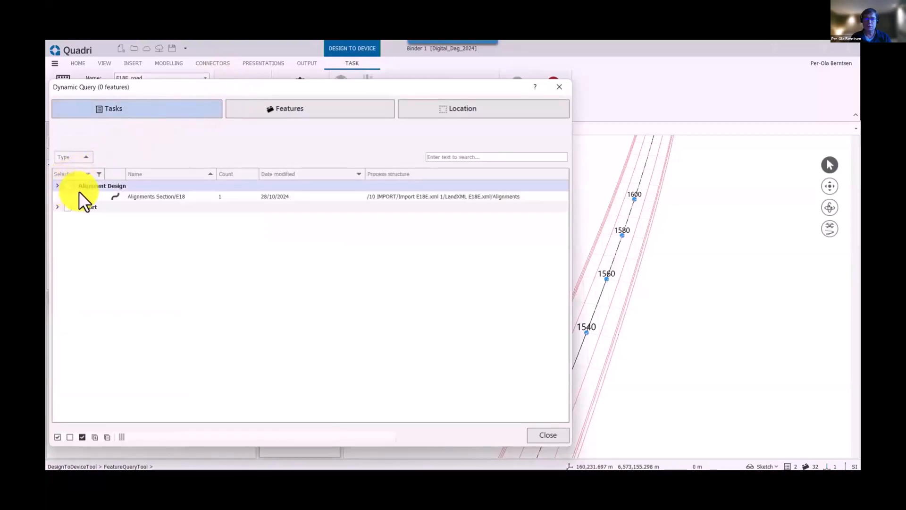
pyautogui.click(83, 195)
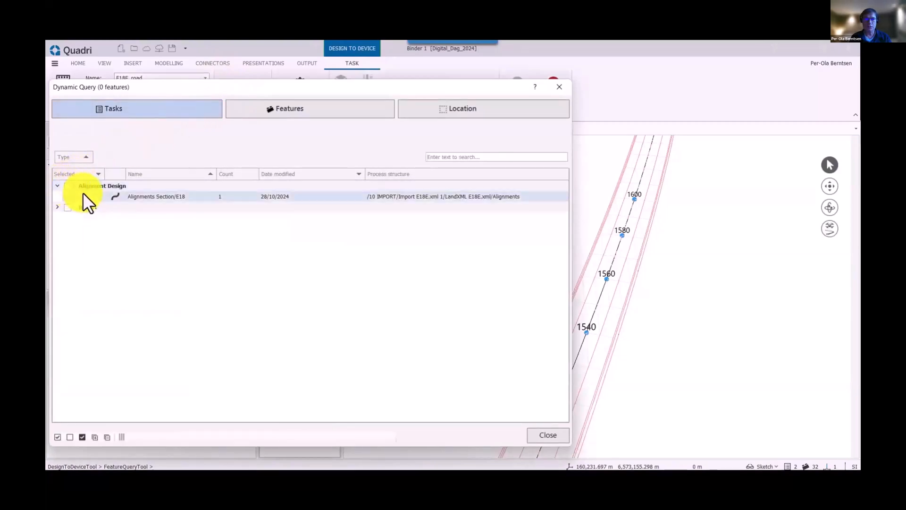
pyautogui.click(58, 207)
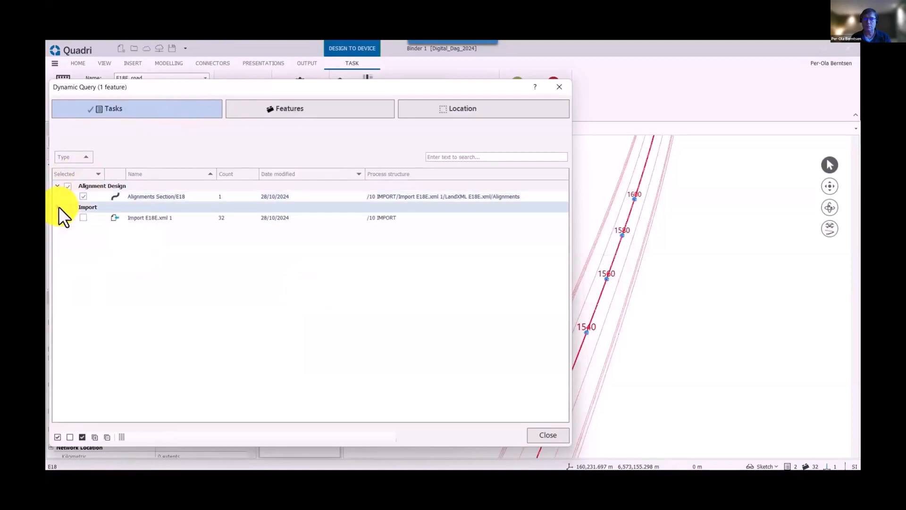
pyautogui.click(84, 216)
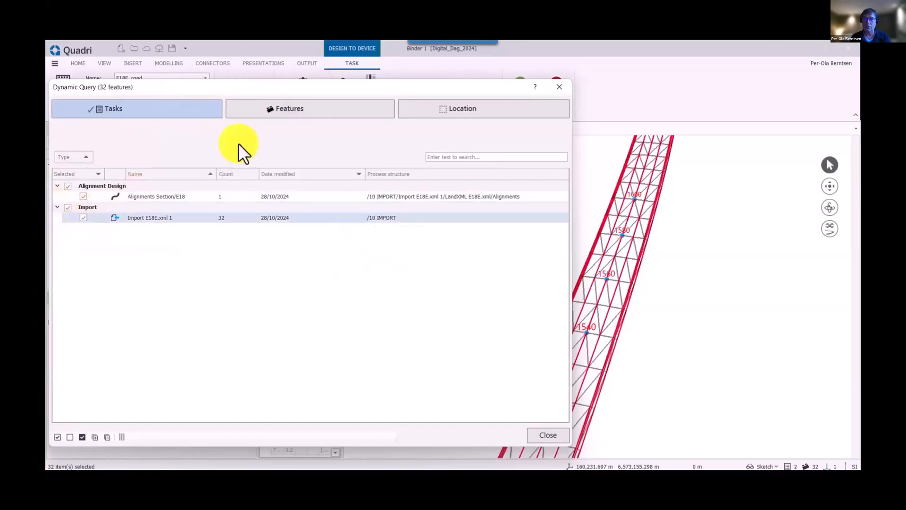
# Include the feature types RoadCentreLine, TerrestrialElevationLine, DataDelimitation, UnspecifiedLandCoverArea and TerrestrialElevationPoint in the feature query
pyautogui.click(315, 111)
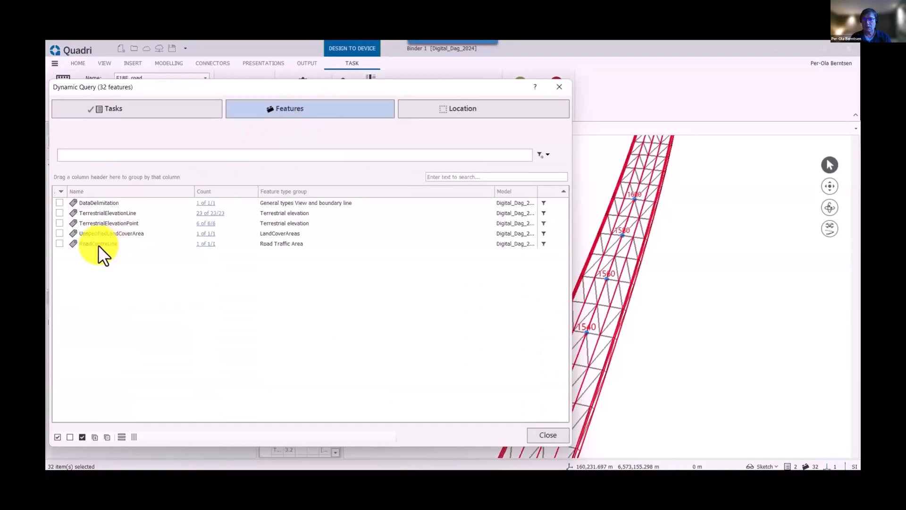
pyautogui.click(60, 244)
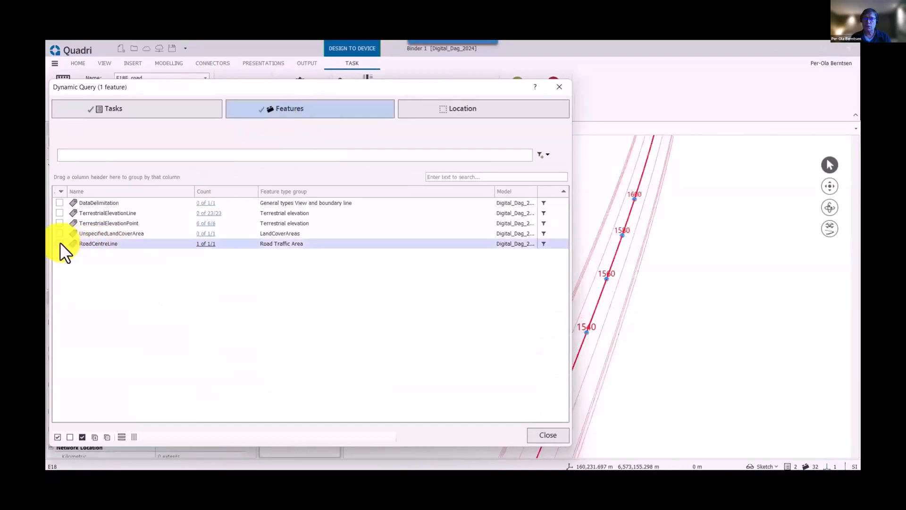
pyautogui.click(64, 211)
pyautogui.click(59, 202)
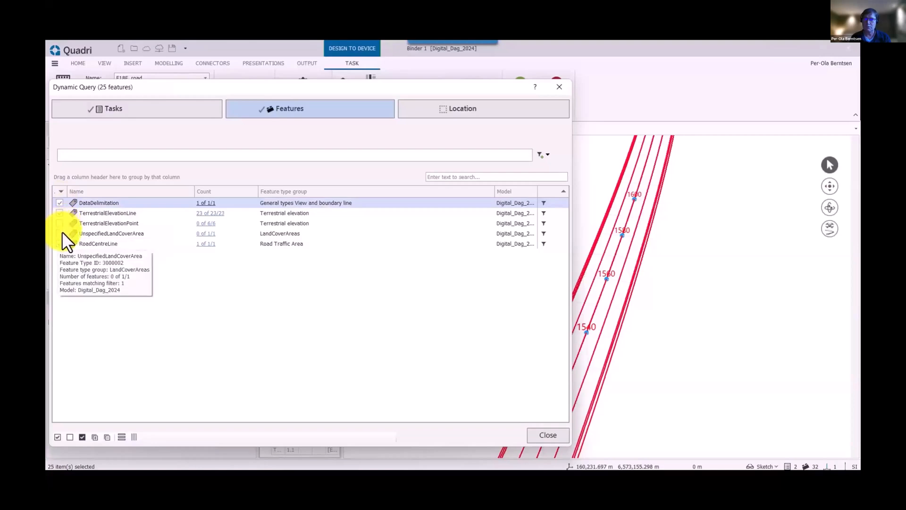
pyautogui.click(61, 233)
pyautogui.click(62, 222)
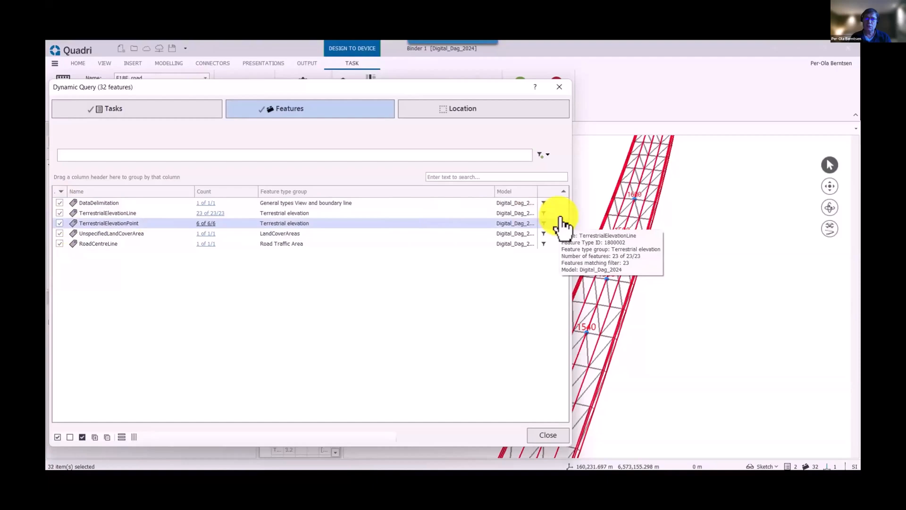
# Check the query's options for adding a location and close the feature query without a geographic limitation
pyautogui.click(496, 112)
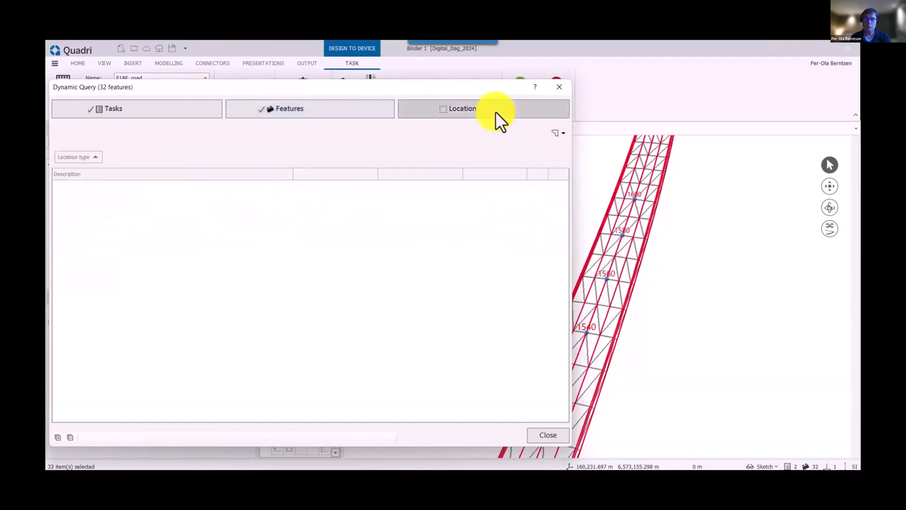
pyautogui.click(562, 133)
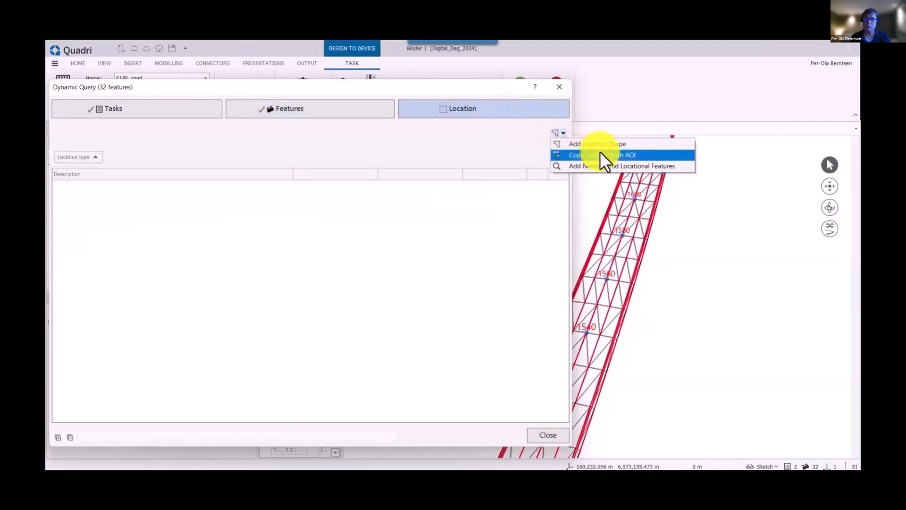
pyautogui.click(445, 140)
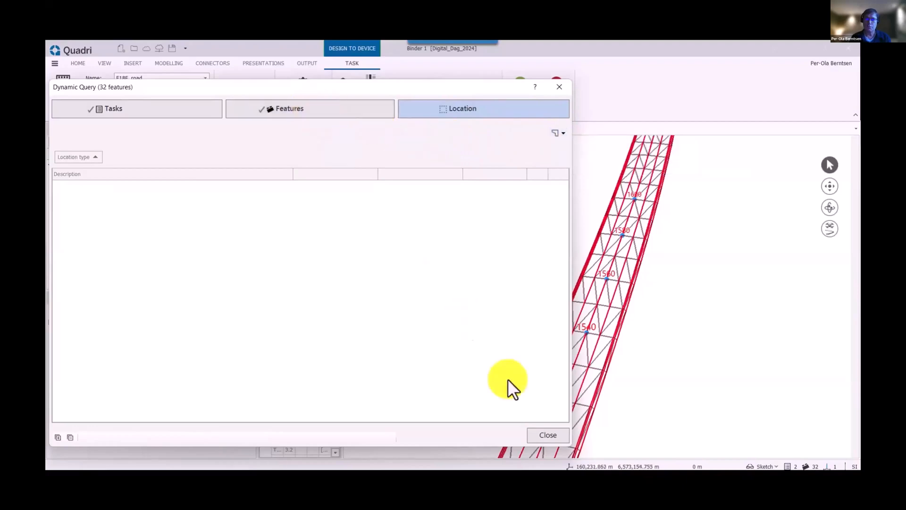
pyautogui.click(545, 431)
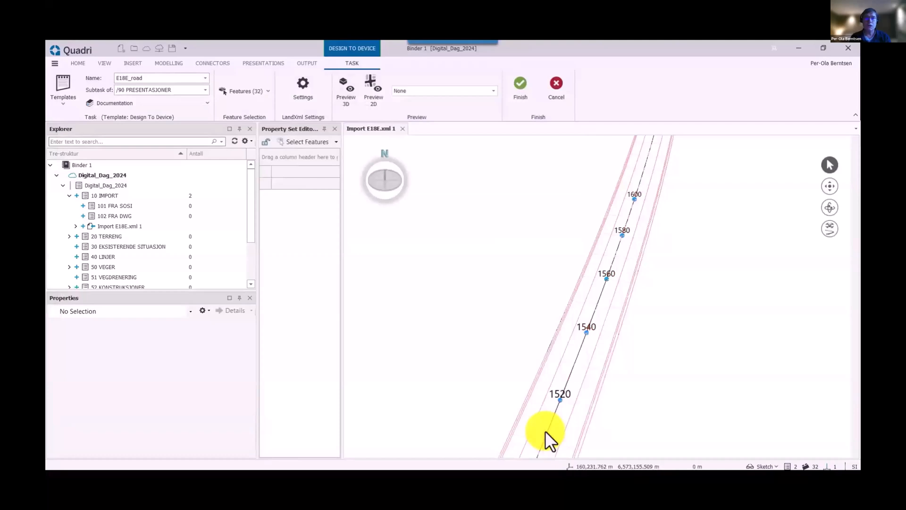
# Set the combined surface's name to Finished_Road in the LandXML export settings and save them to the task
pyautogui.click(302, 80)
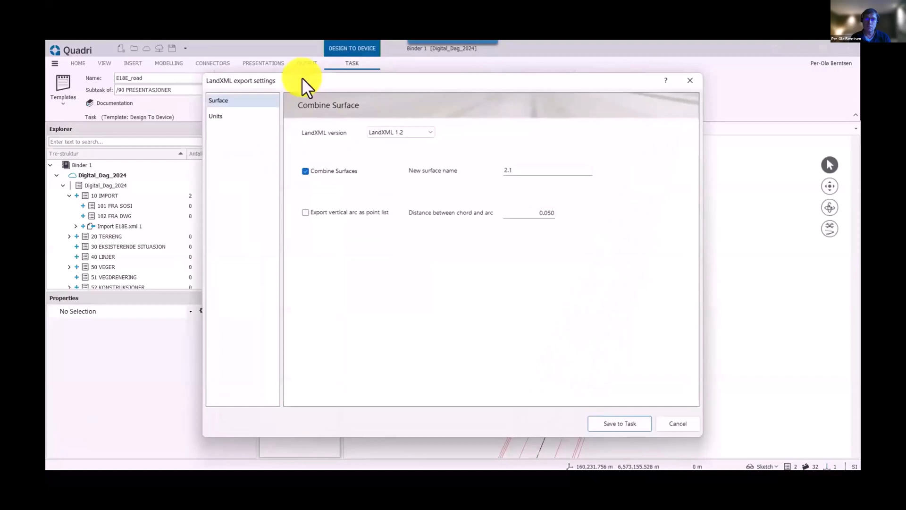
pyautogui.doubleClick(537, 171)
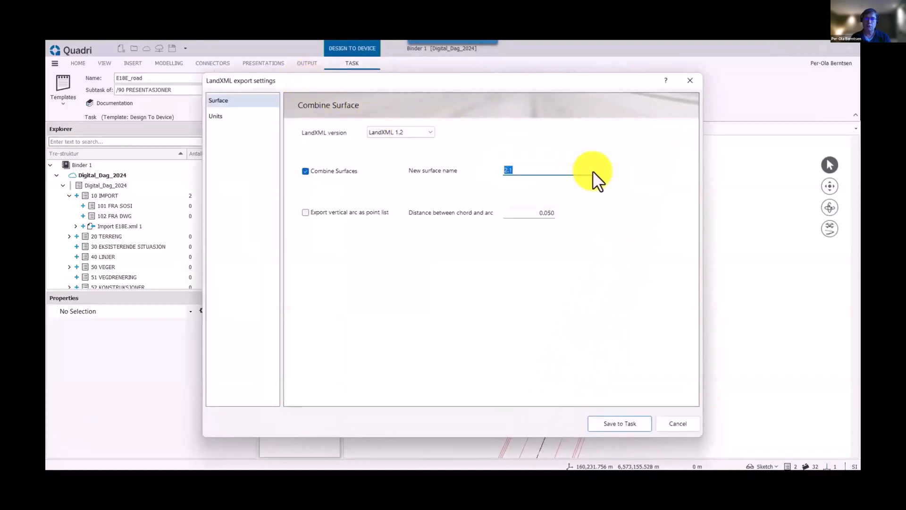
pyautogui.write('Finished_Road')
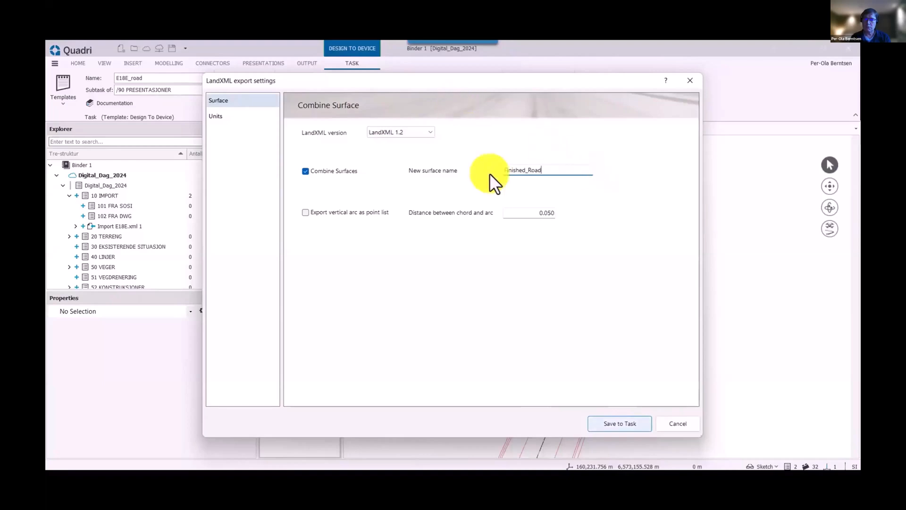
pyautogui.click(614, 421)
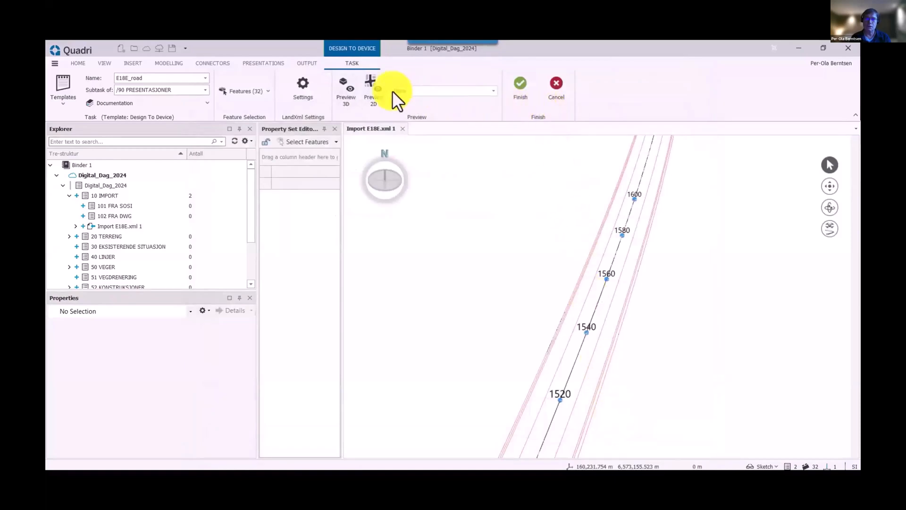
# Preview the E18E_road design in 2D and examine the road surface up close
pyautogui.click(370, 87)
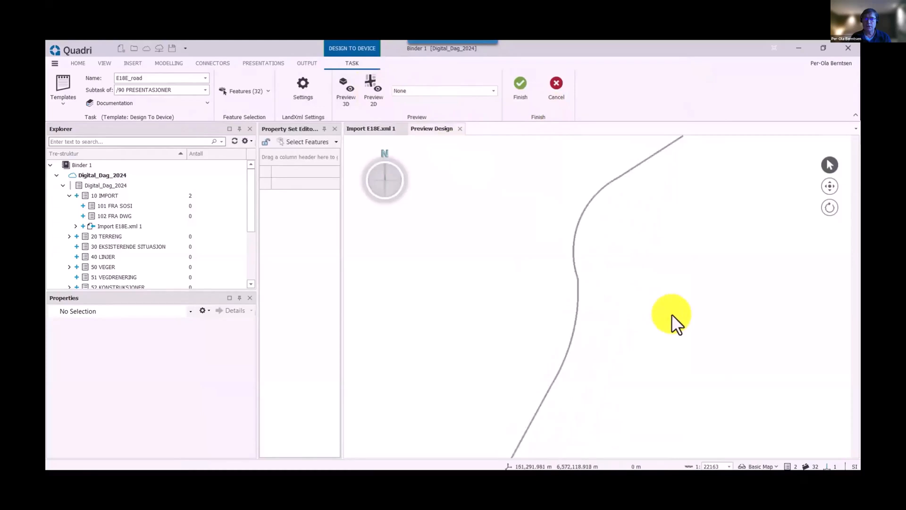
pyautogui.scroll(10, 558, 390)
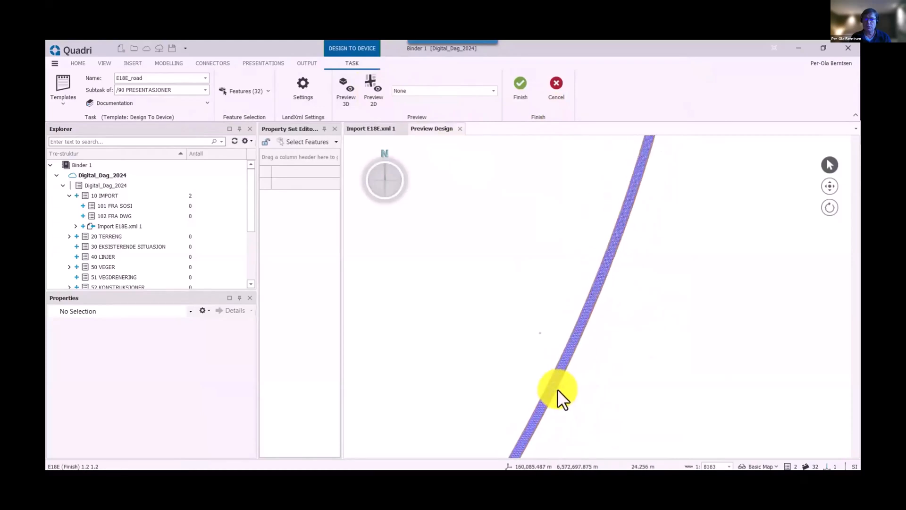
pyautogui.scroll(5, 557, 389)
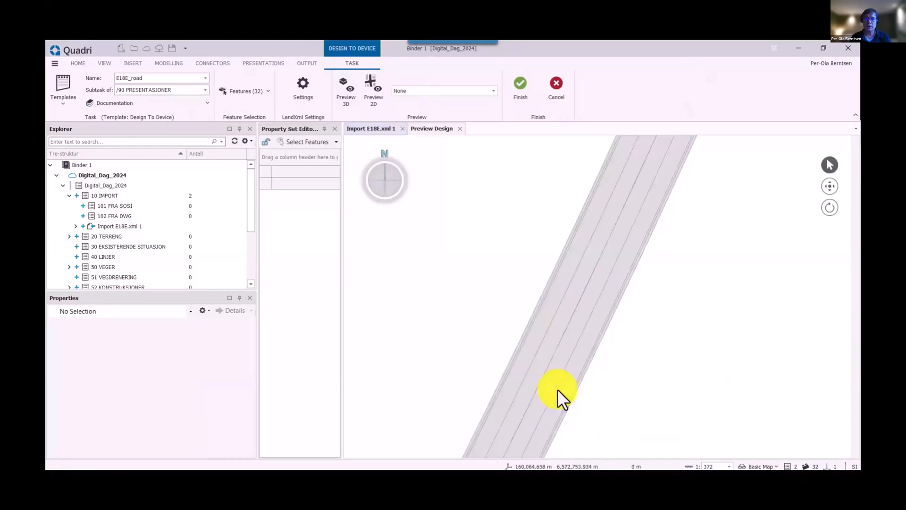
# Preview the E18E_road design in 3D and examine the road surface from a different angle
pyautogui.click(347, 89)
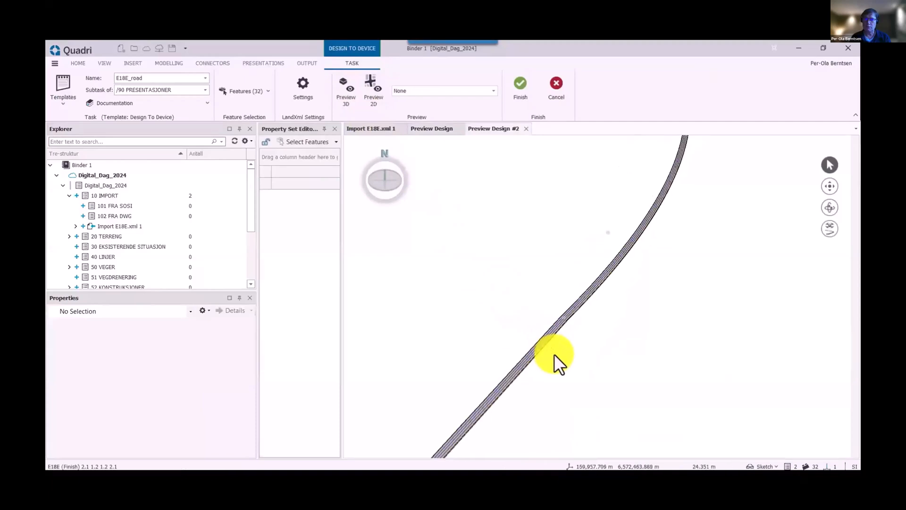
pyautogui.click(830, 208)
pyautogui.moveTo(582, 330); pyautogui.dragTo(485, 417)
pyautogui.scroll(6, 529, 355)
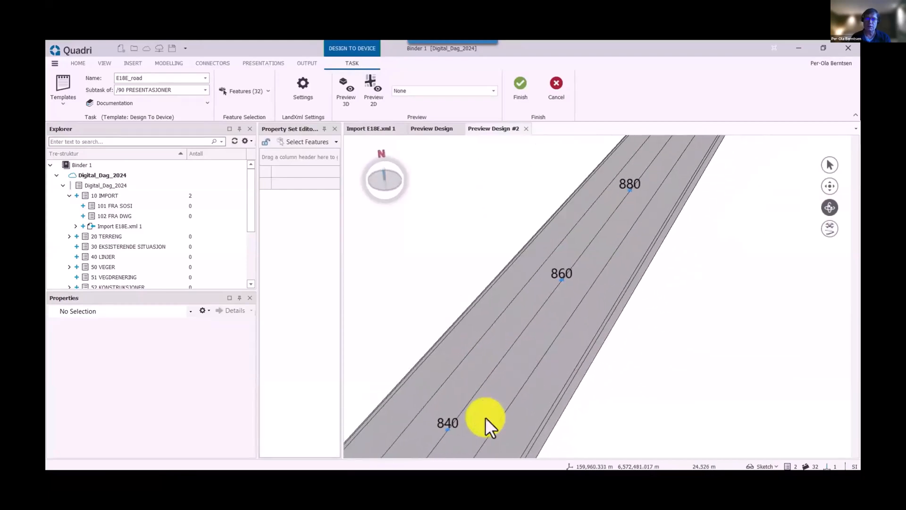
# Finish the E18E_road task setup, choose only the E18E (Finish) surface for export and proceed to the alignment selection
pyautogui.click(519, 89)
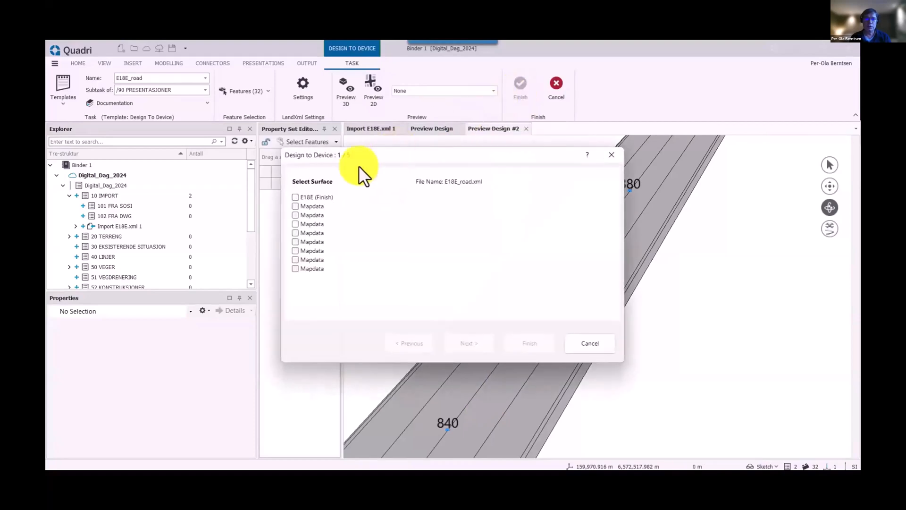
pyautogui.click(296, 197)
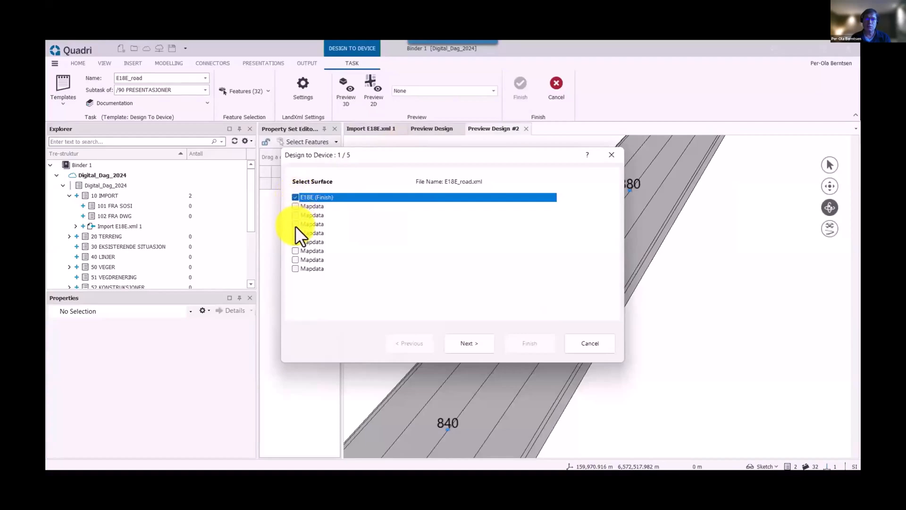
pyautogui.click(295, 240)
pyautogui.click(296, 197)
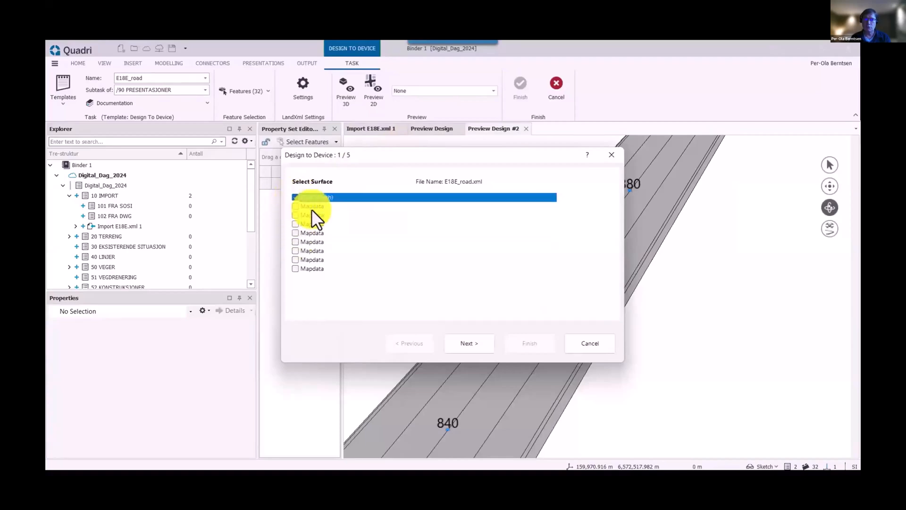
pyautogui.click(477, 346)
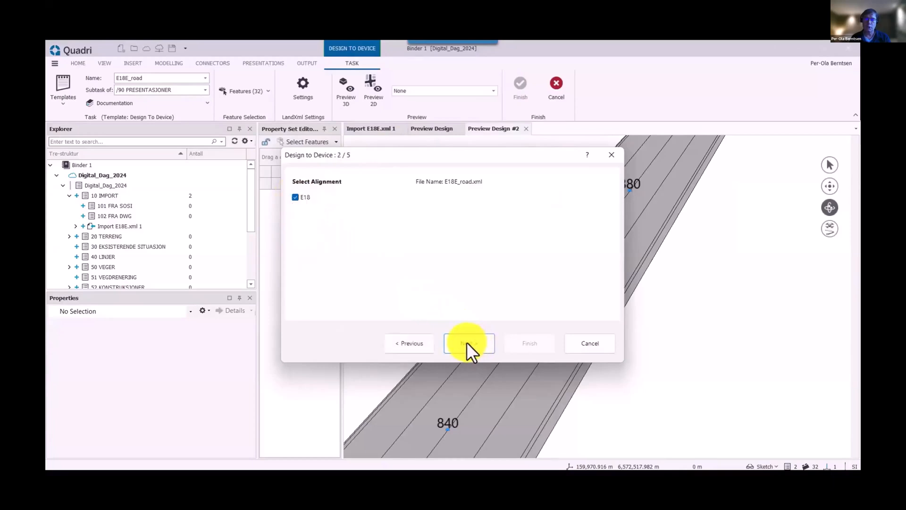
# Accept the E18 alignment and dispatch the E18E_road design to the DELL-GMQTPN3 and T7 devices, completing the Design to Device export
pyautogui.click(467, 342)
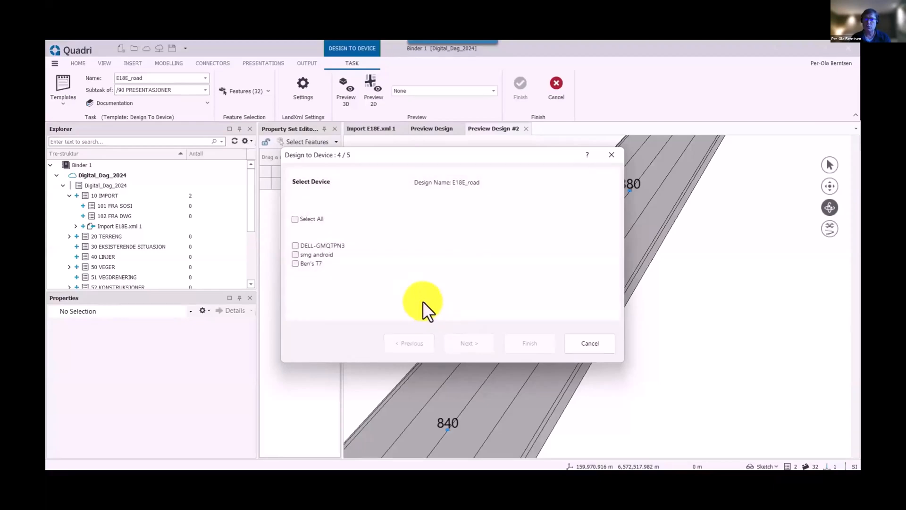
pyautogui.click(295, 245)
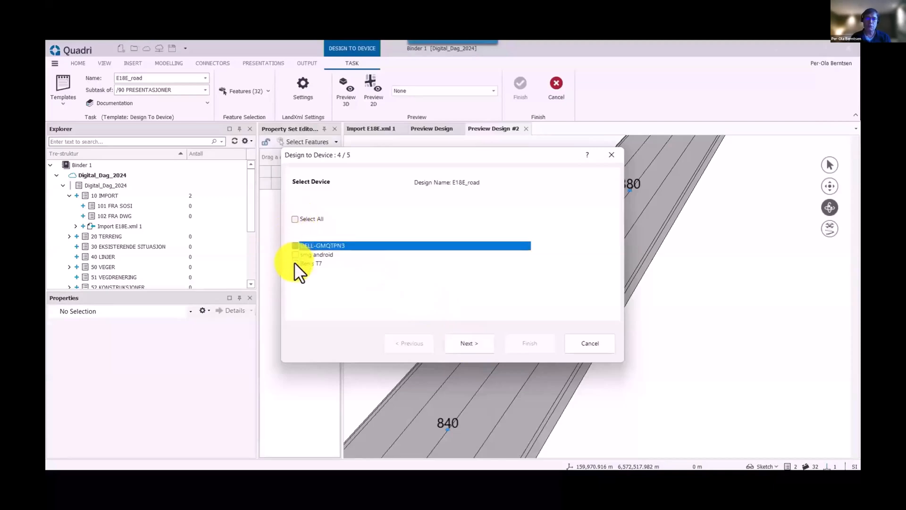
pyautogui.click(295, 263)
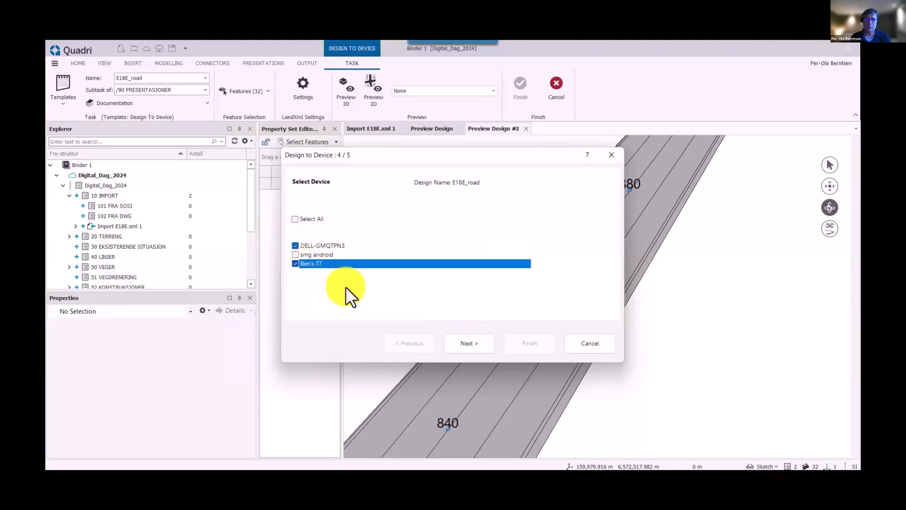
pyautogui.click(460, 343)
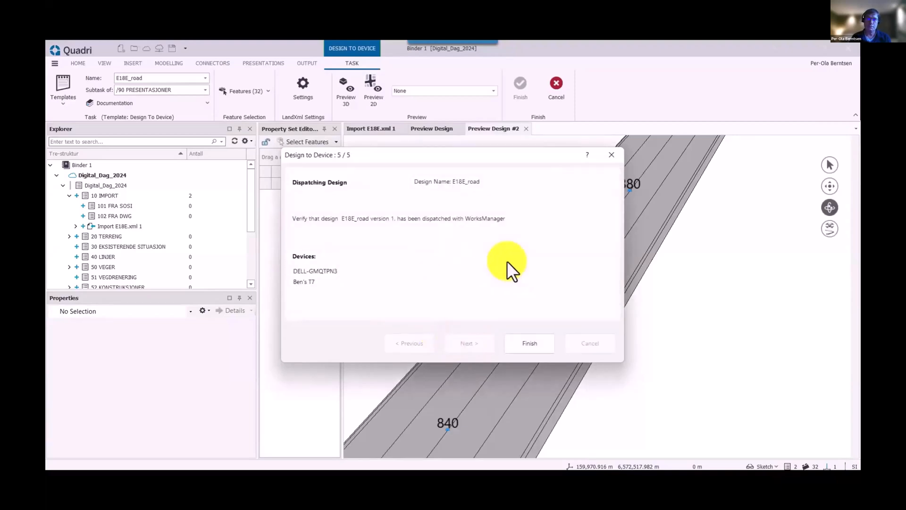
pyautogui.click(528, 344)
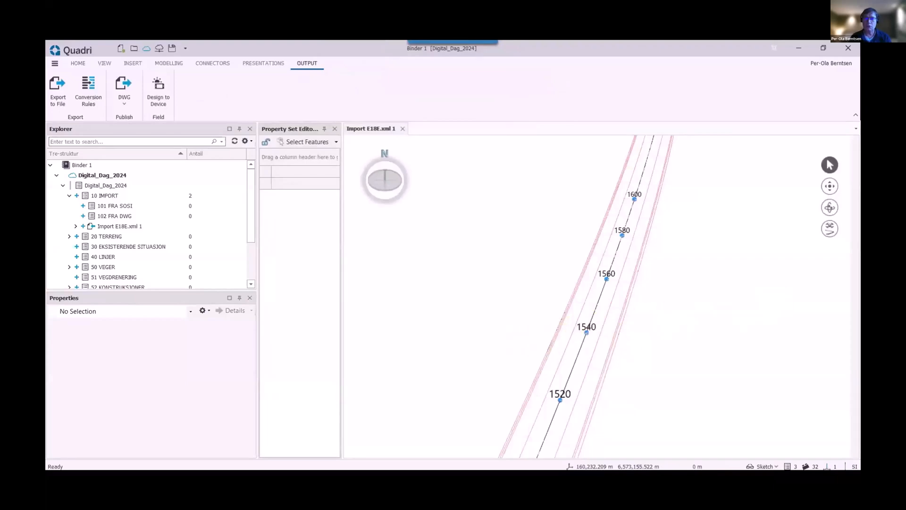
pyautogui.press('Right')
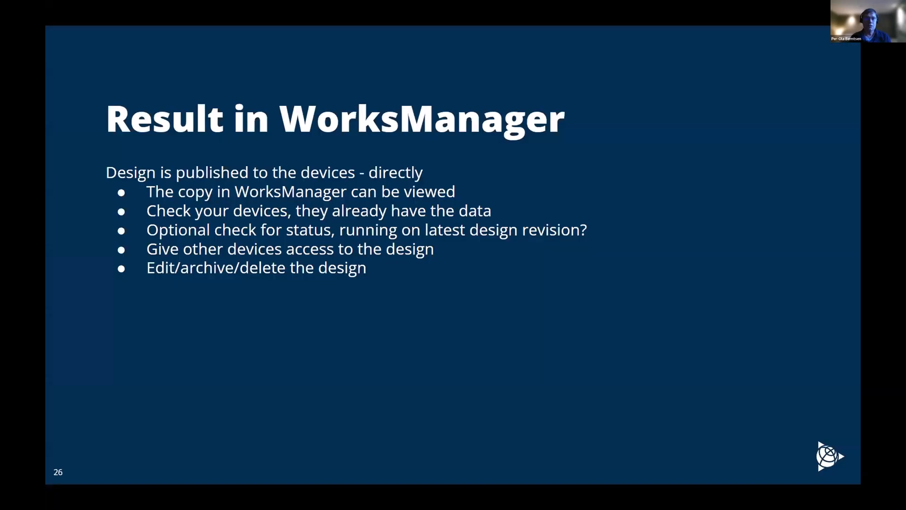